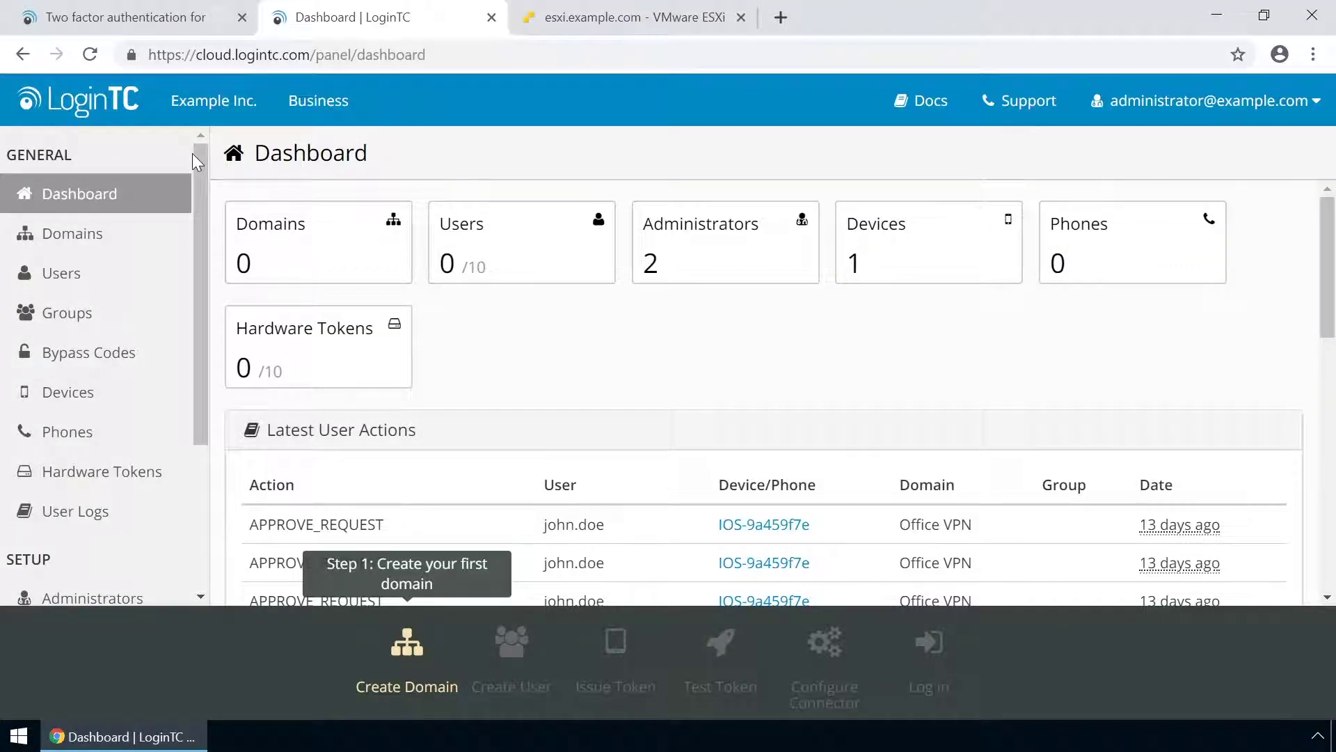
- Create the domain 'Example Inc. Secure Access' with the uploaded chair_inc_logo image as its icon
click(100, 234)
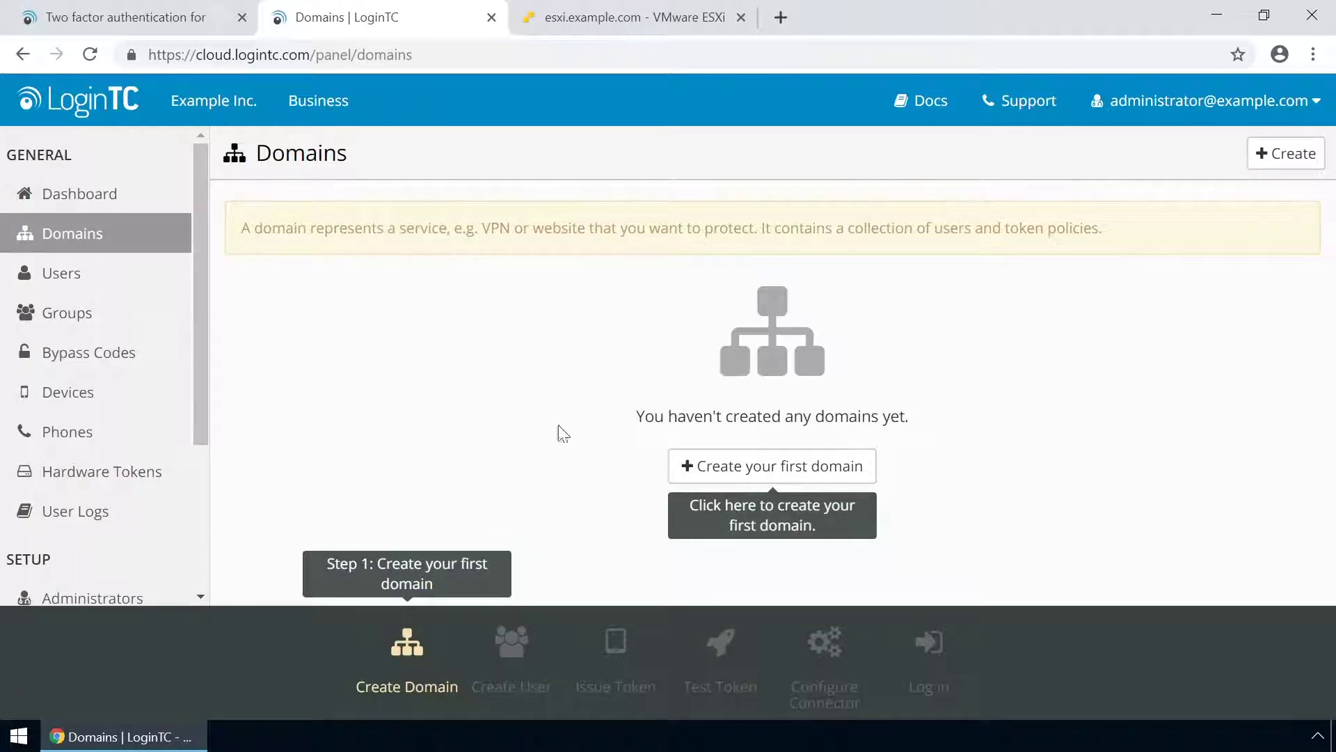
click(761, 467)
text(E)
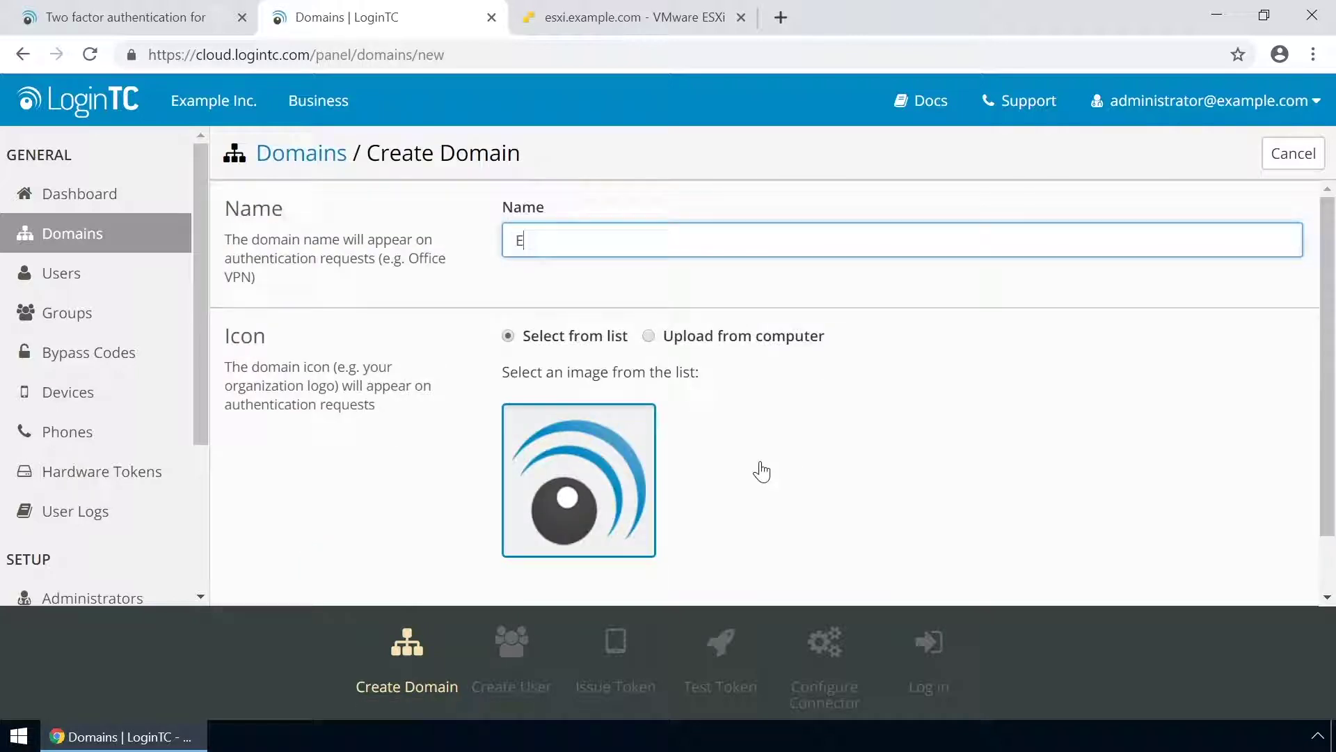
text(xample Inc. Secure Access)
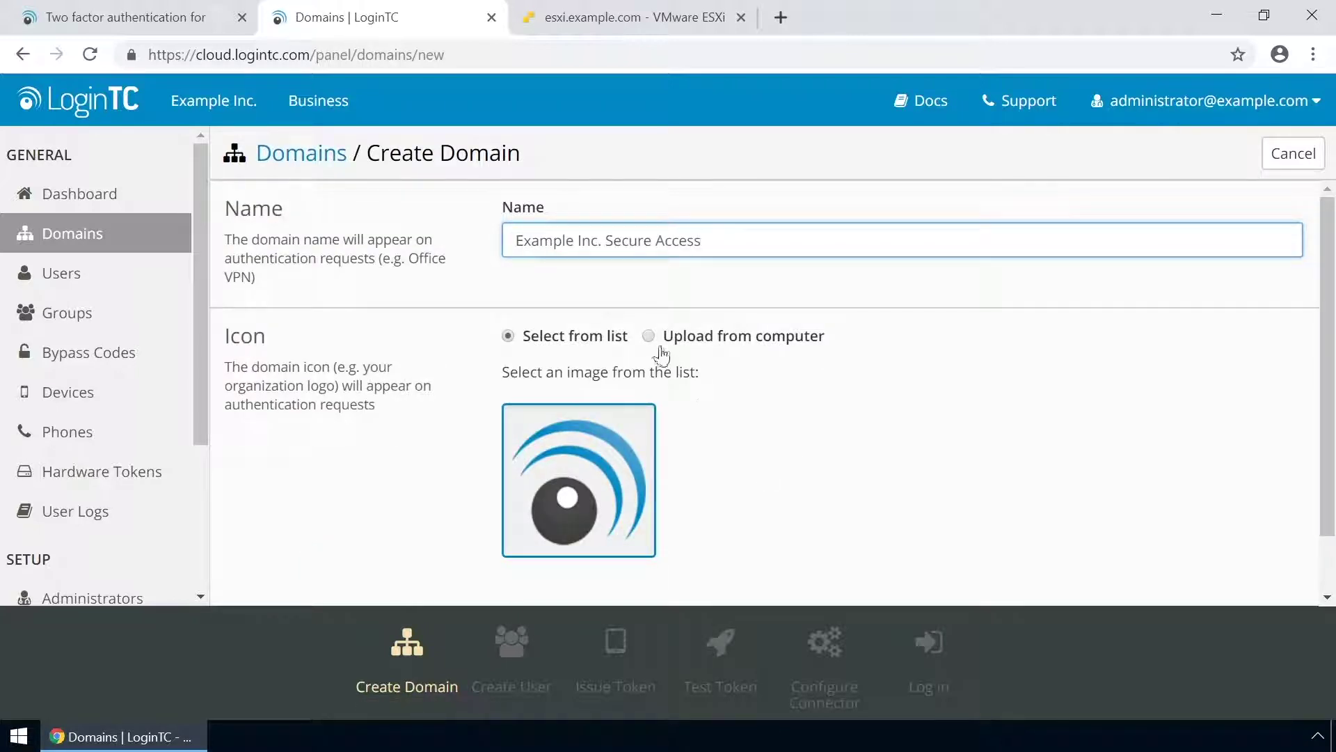
click(650, 336)
click(591, 451)
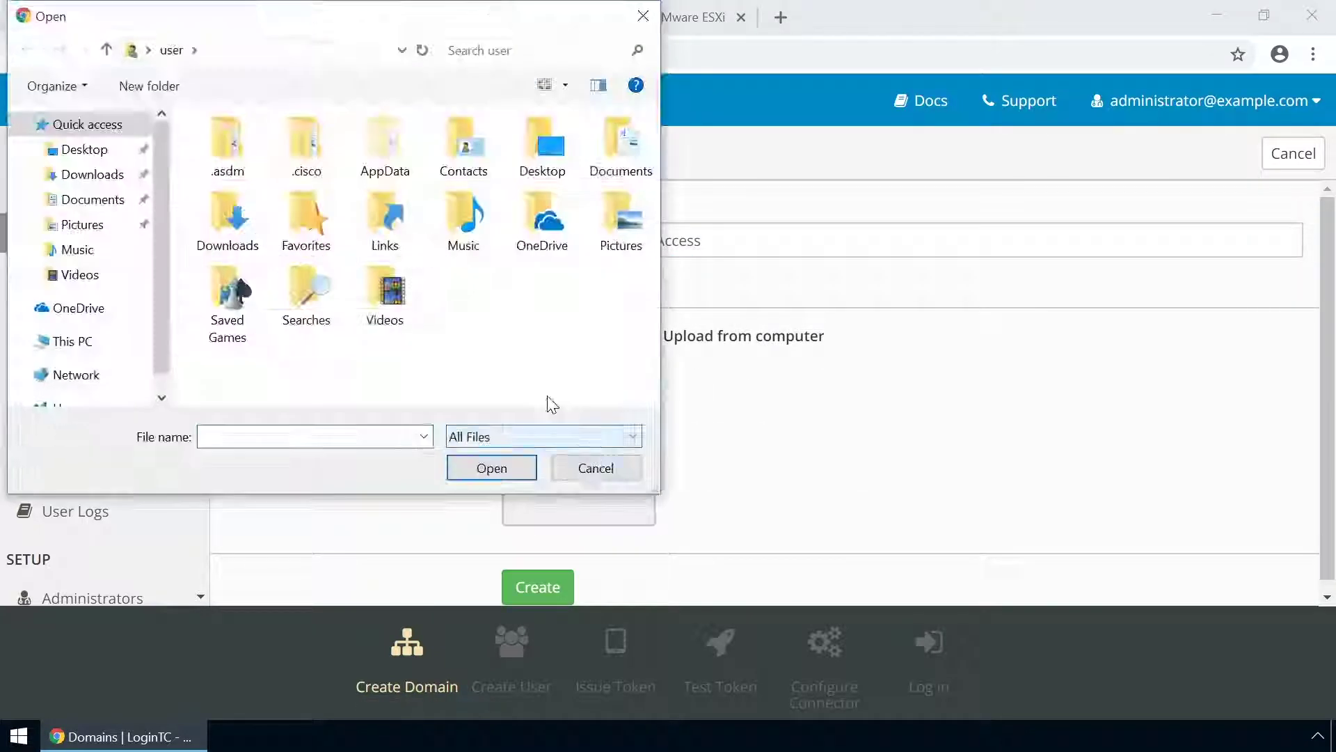
double_click(620, 156)
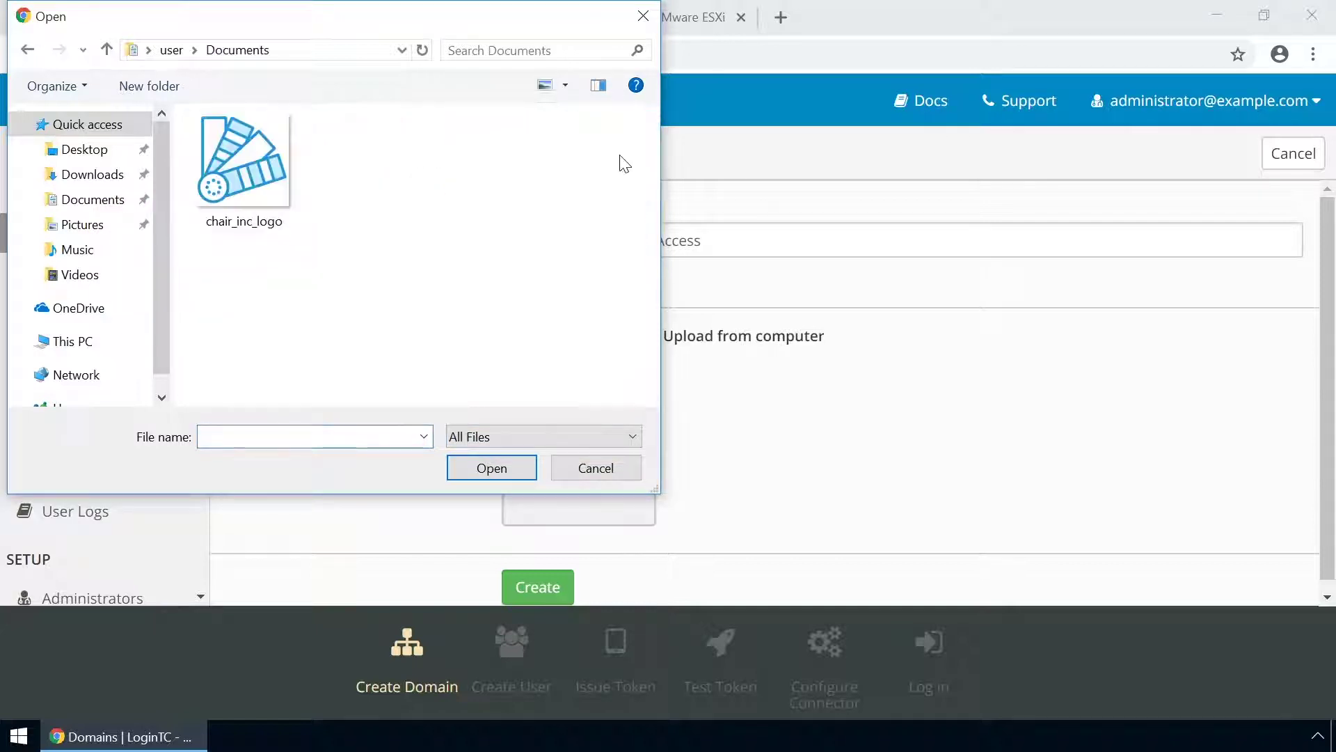
double_click(275, 192)
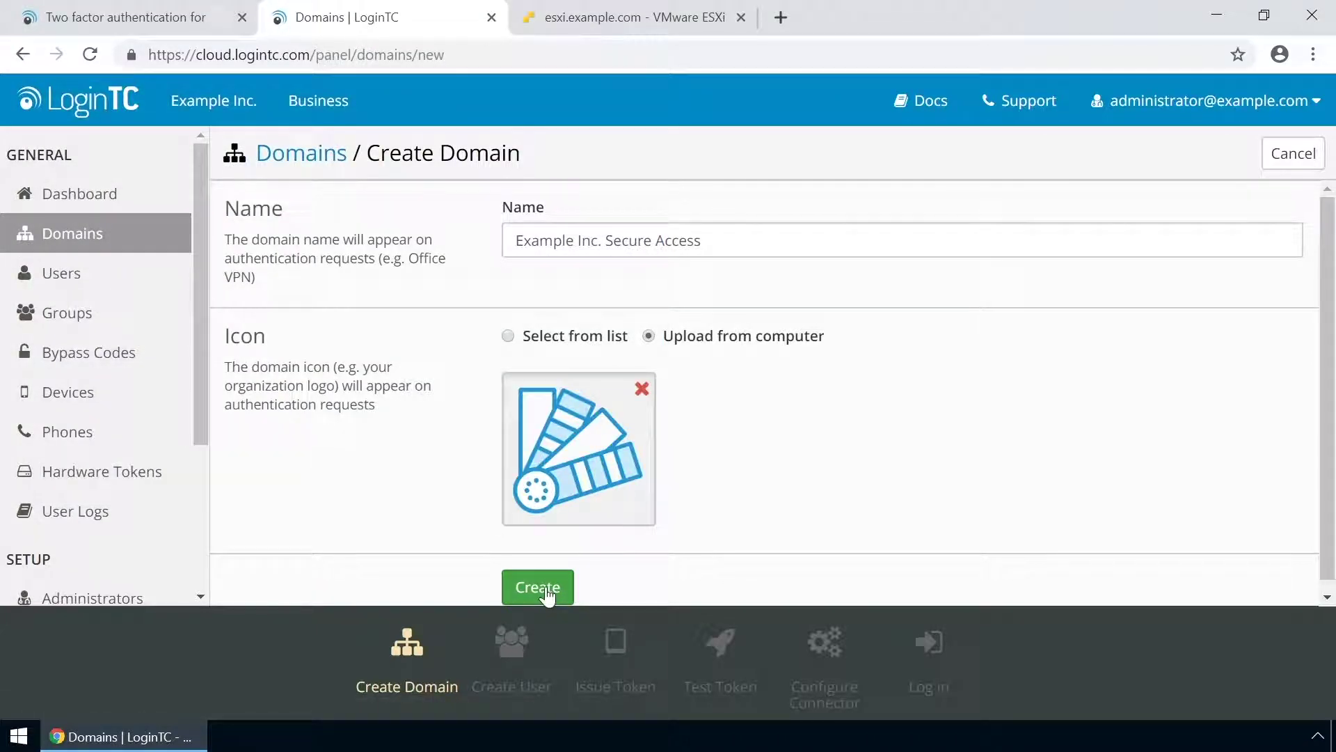
click(541, 588)
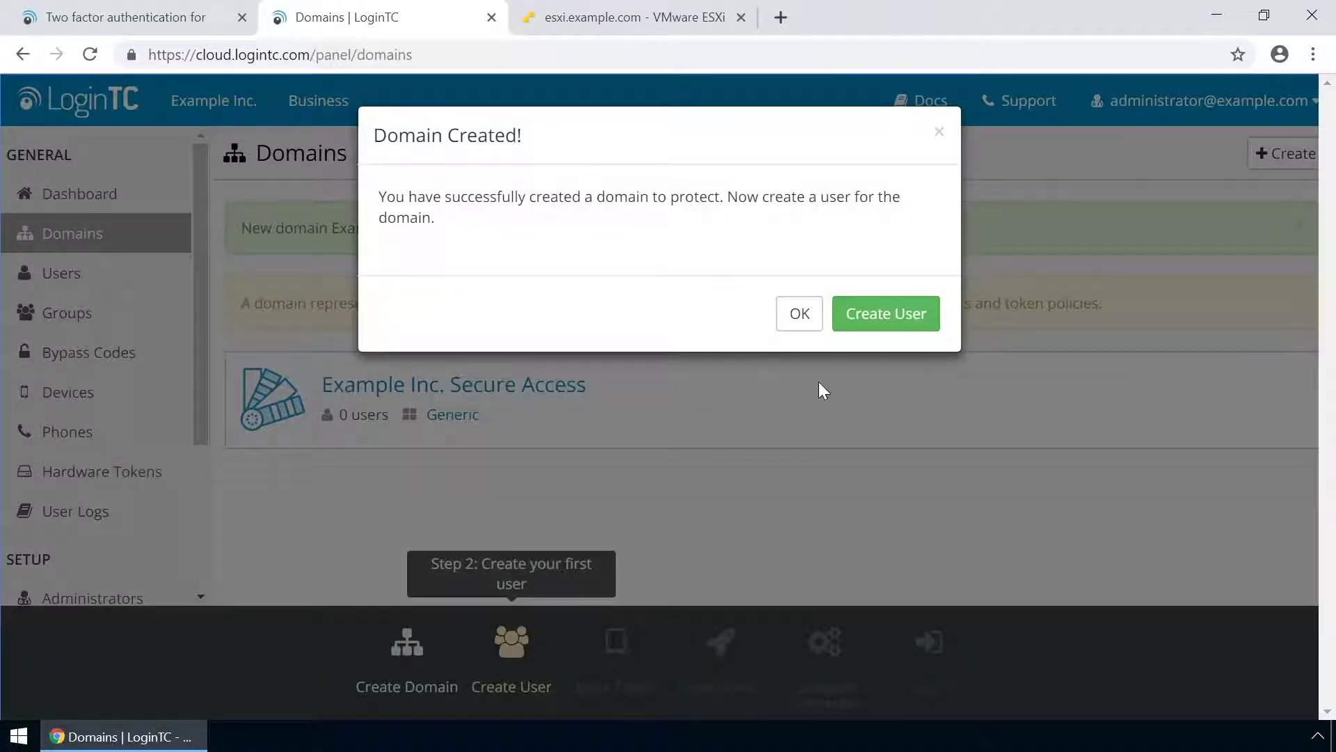
- Dismiss the domain-created confirmation
click(804, 317)
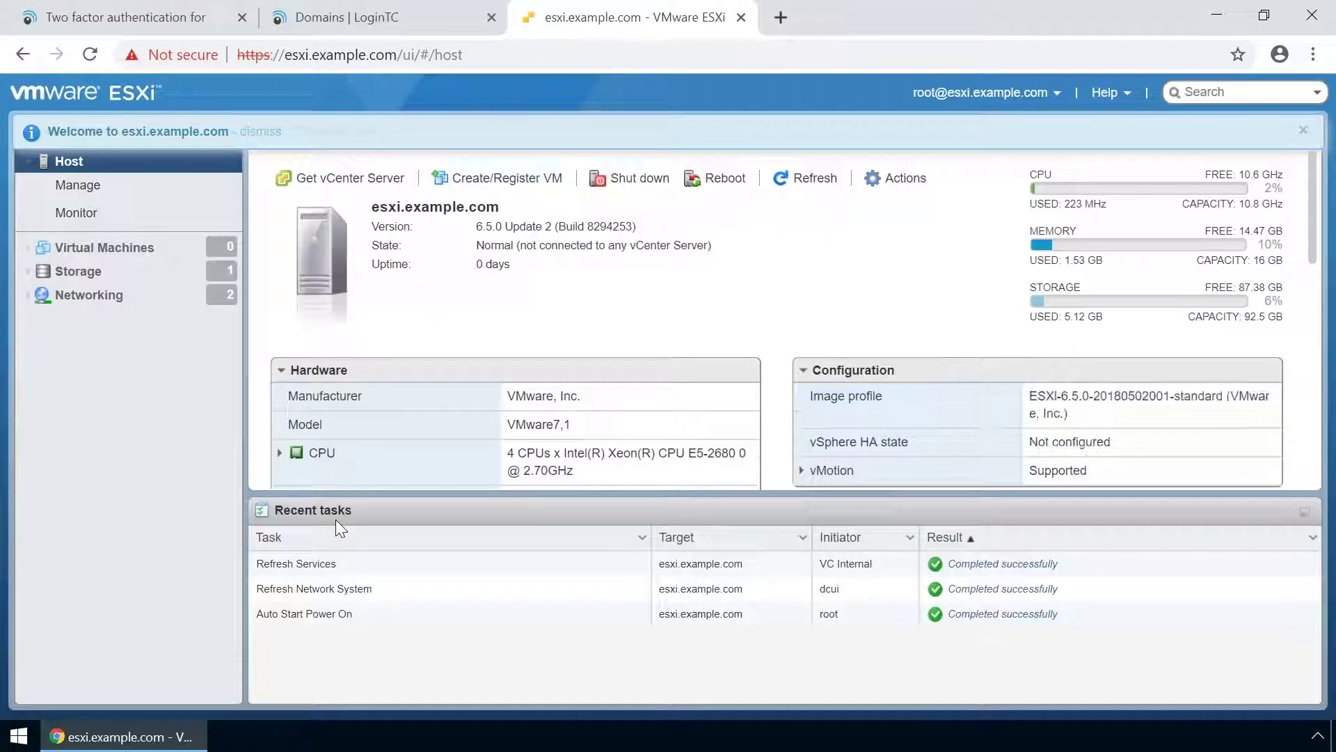
- Start an OVF deployment and load the connector's .ovf and .vmdk files
click(497, 180)
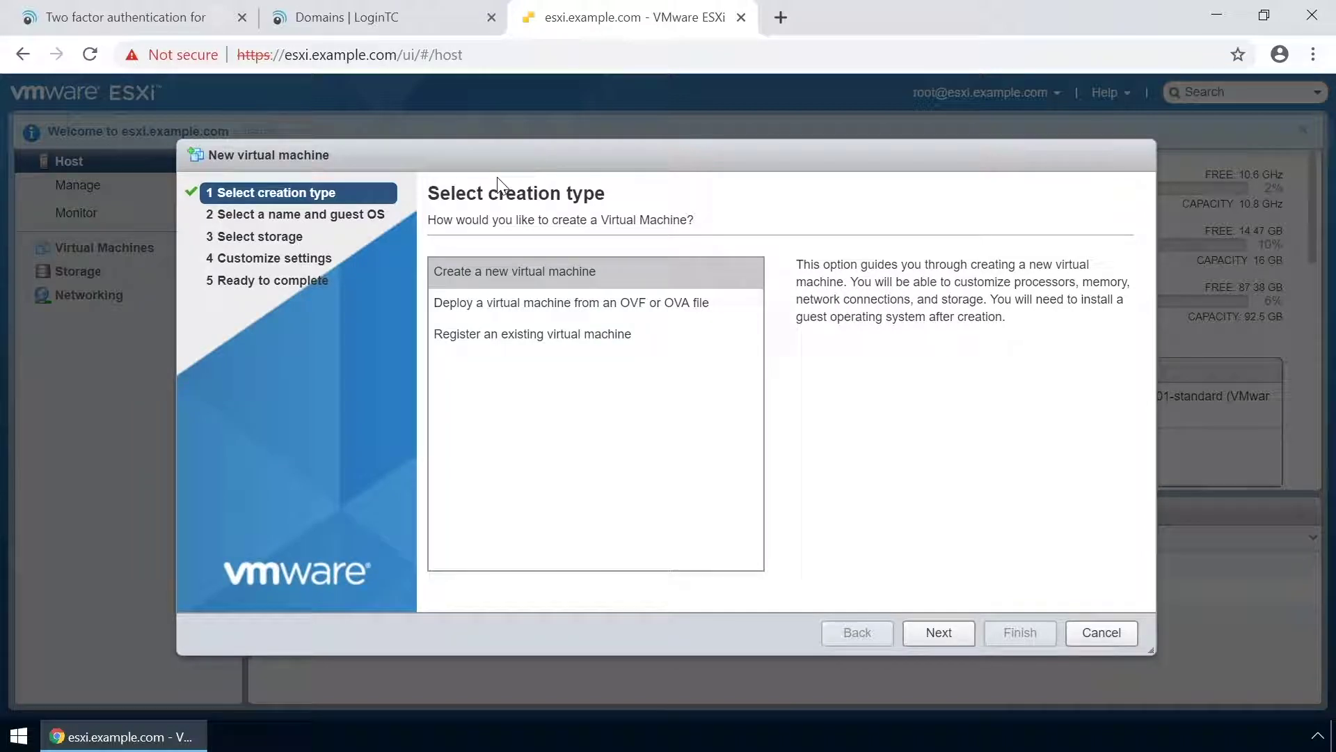
click(531, 300)
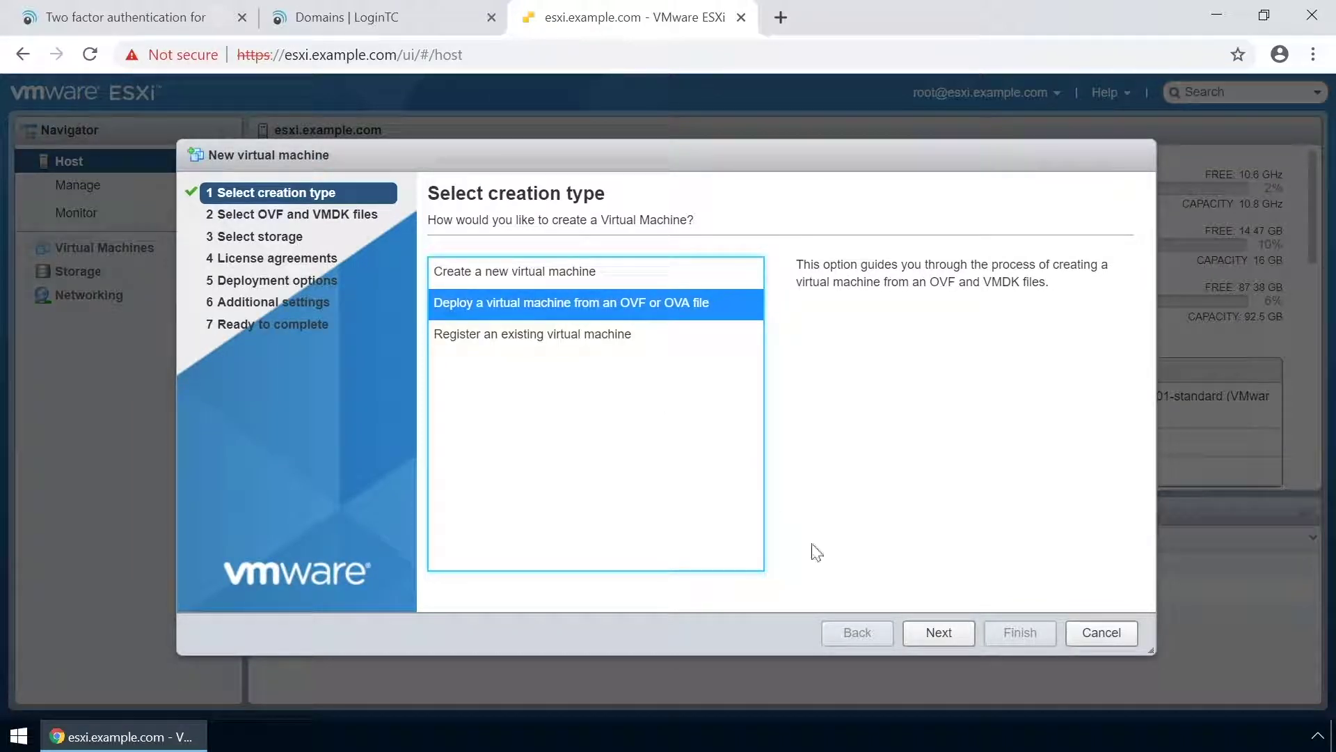
click(936, 633)
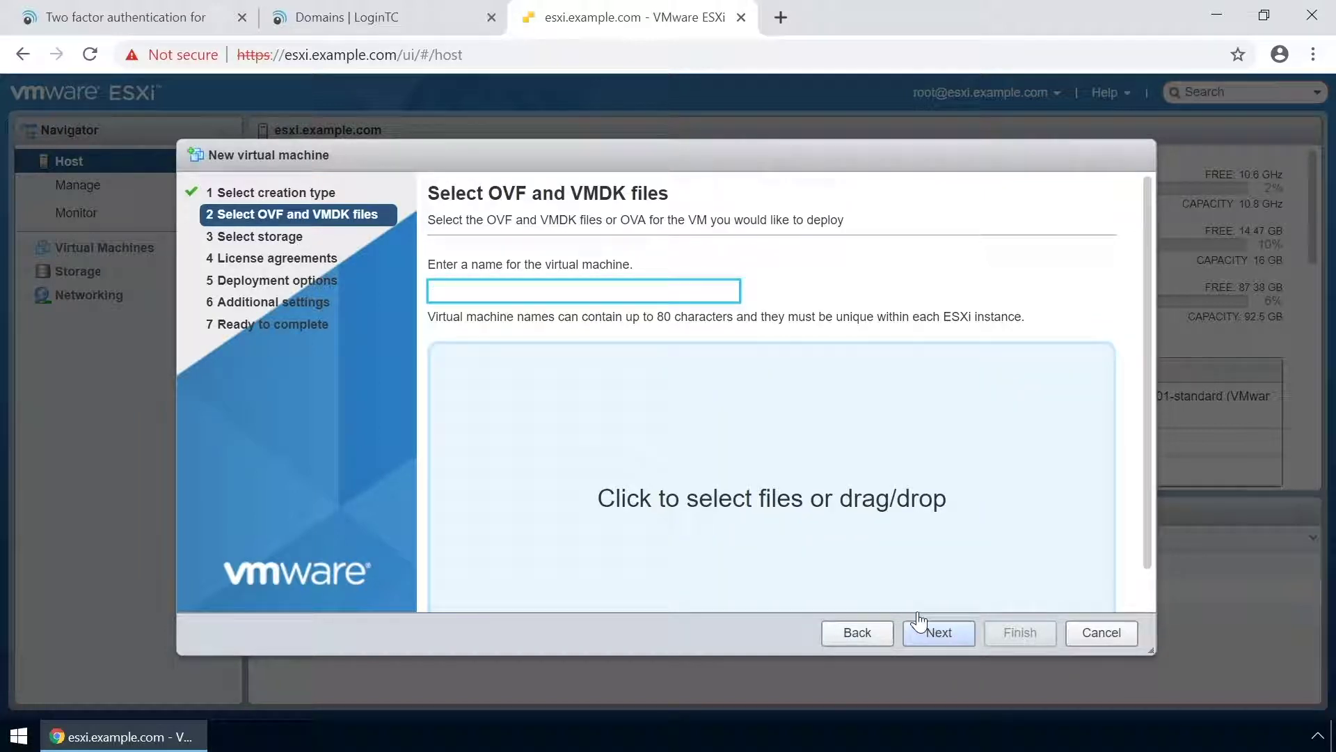
click(801, 510)
click(351, 150)
shift+click(352, 194)
click(500, 469)
- Name the VM logintc-radius-connector-2.6.2, use thick disk provisioning, and finish deployment
click(492, 292)
text(logintc-radius-connector-2.6.2)
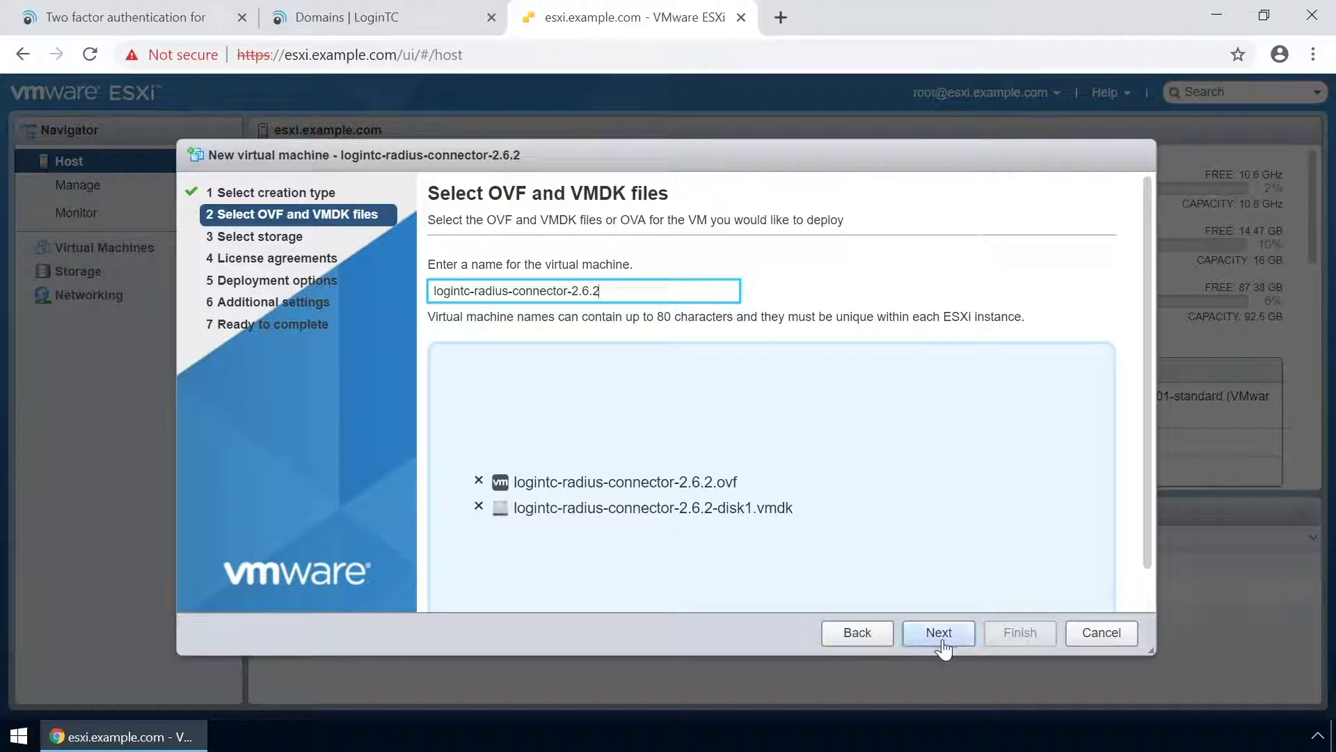
click(937, 633)
click(939, 633)
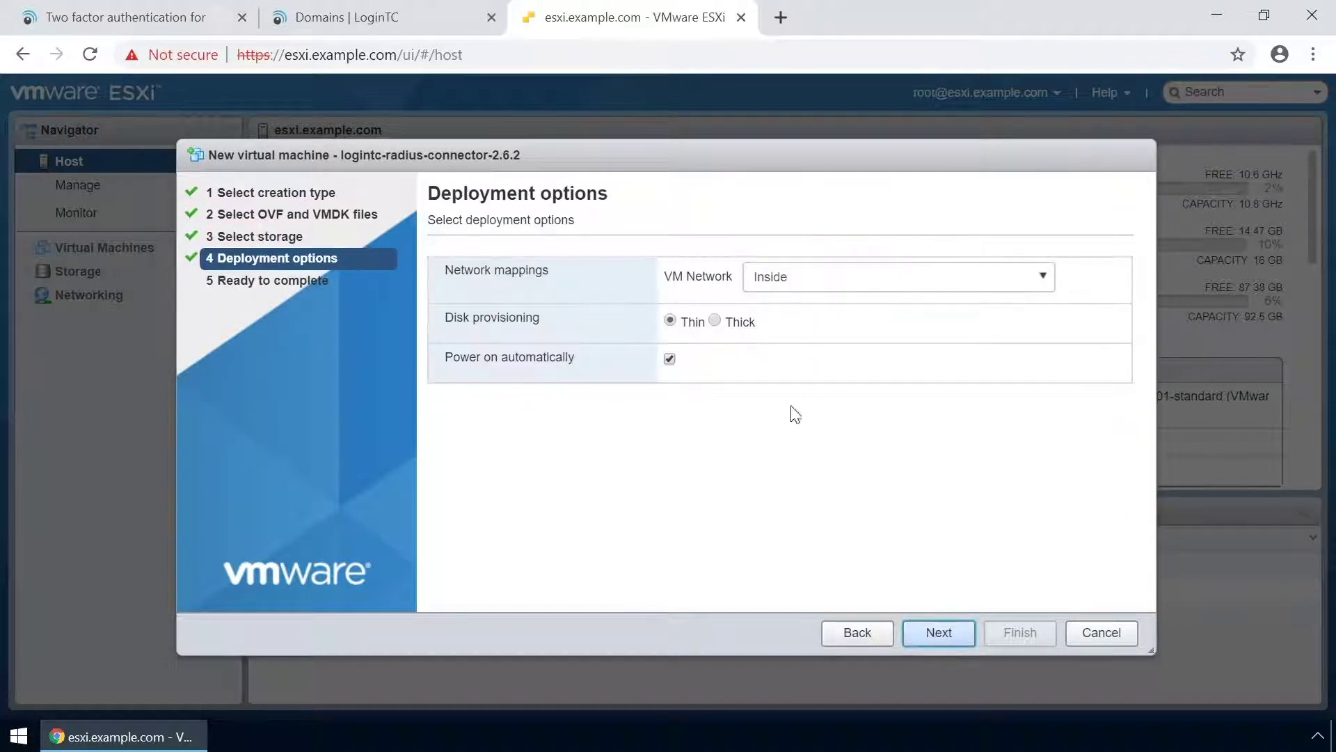
click(715, 321)
click(940, 634)
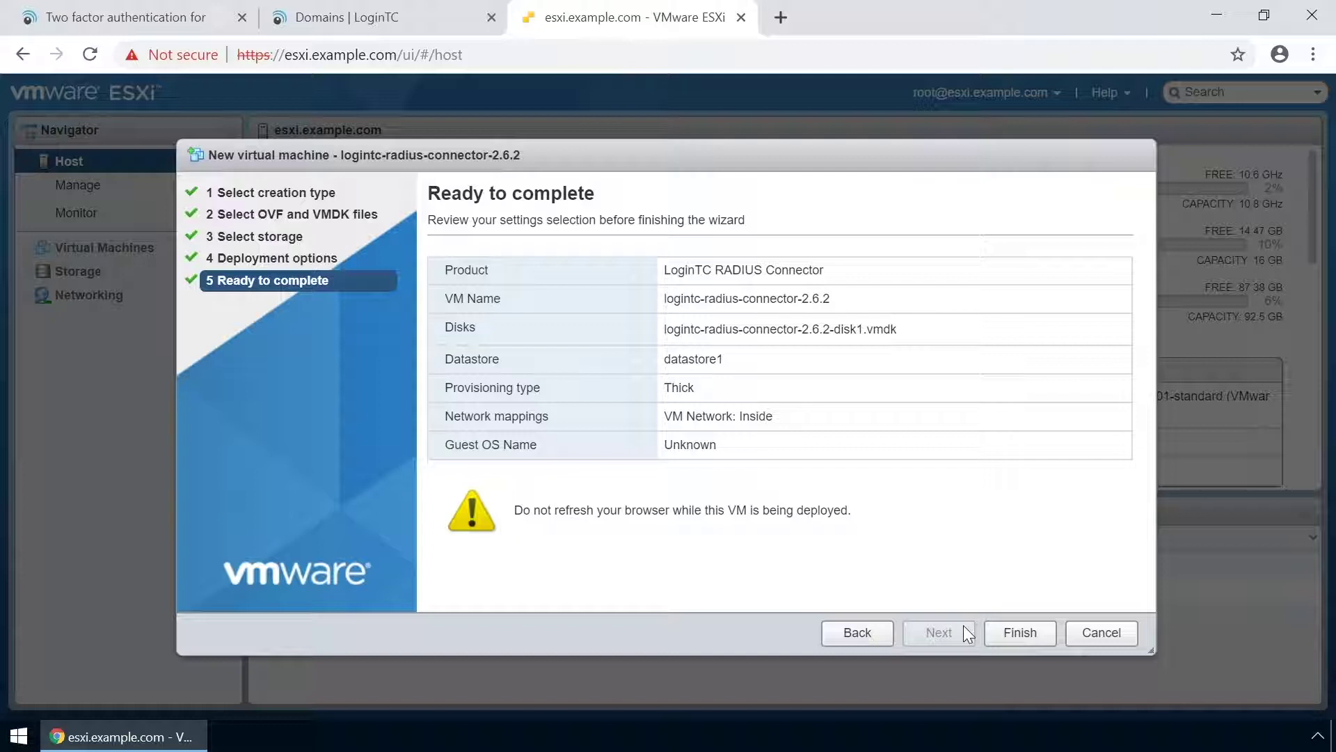
click(1018, 634)
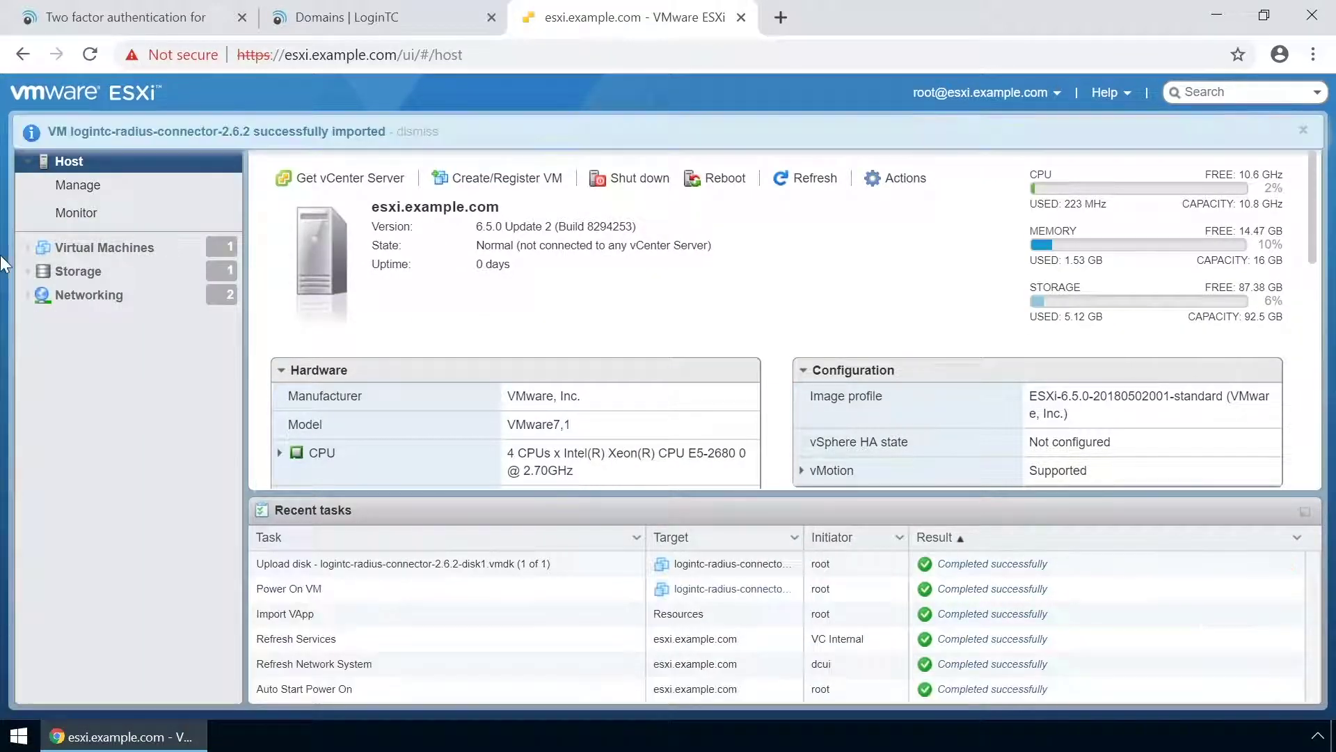
- Open the browser console of the logintc-radius-connector-2.6.2 VM
click(105, 248)
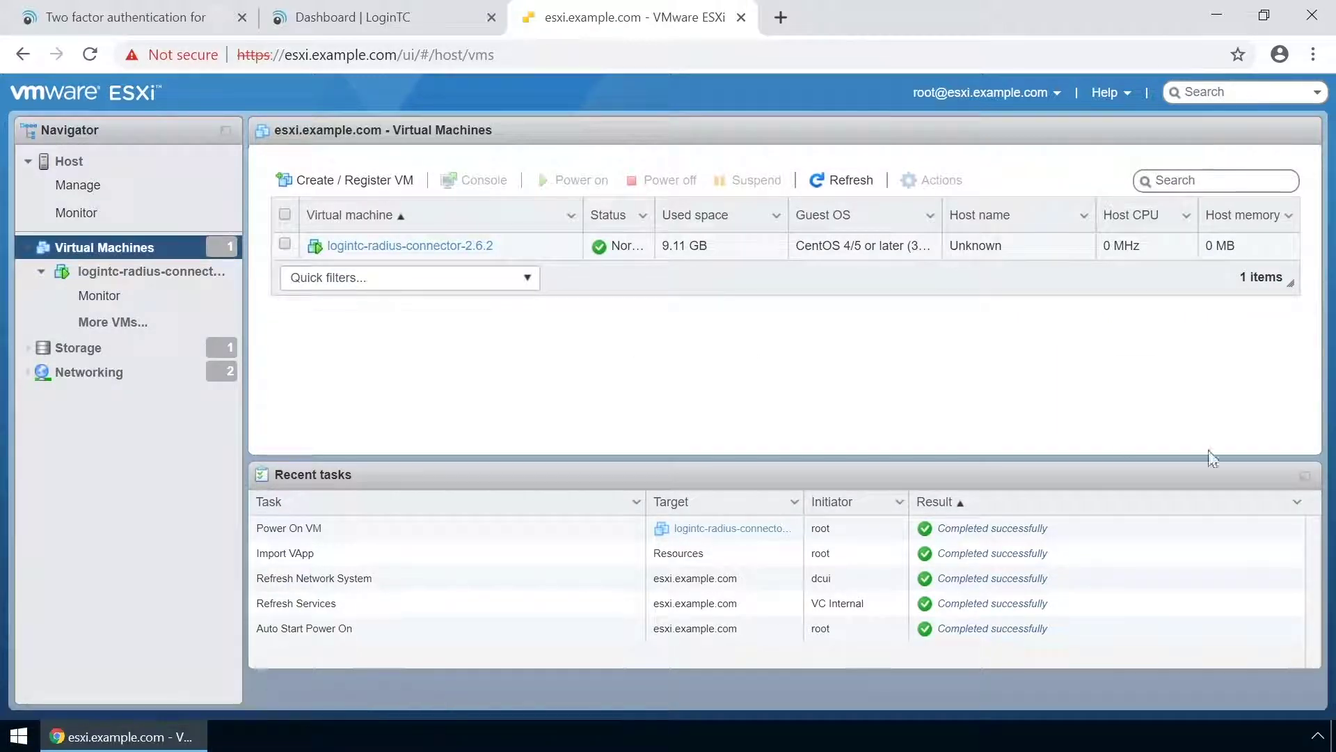
click(1304, 474)
click(428, 250)
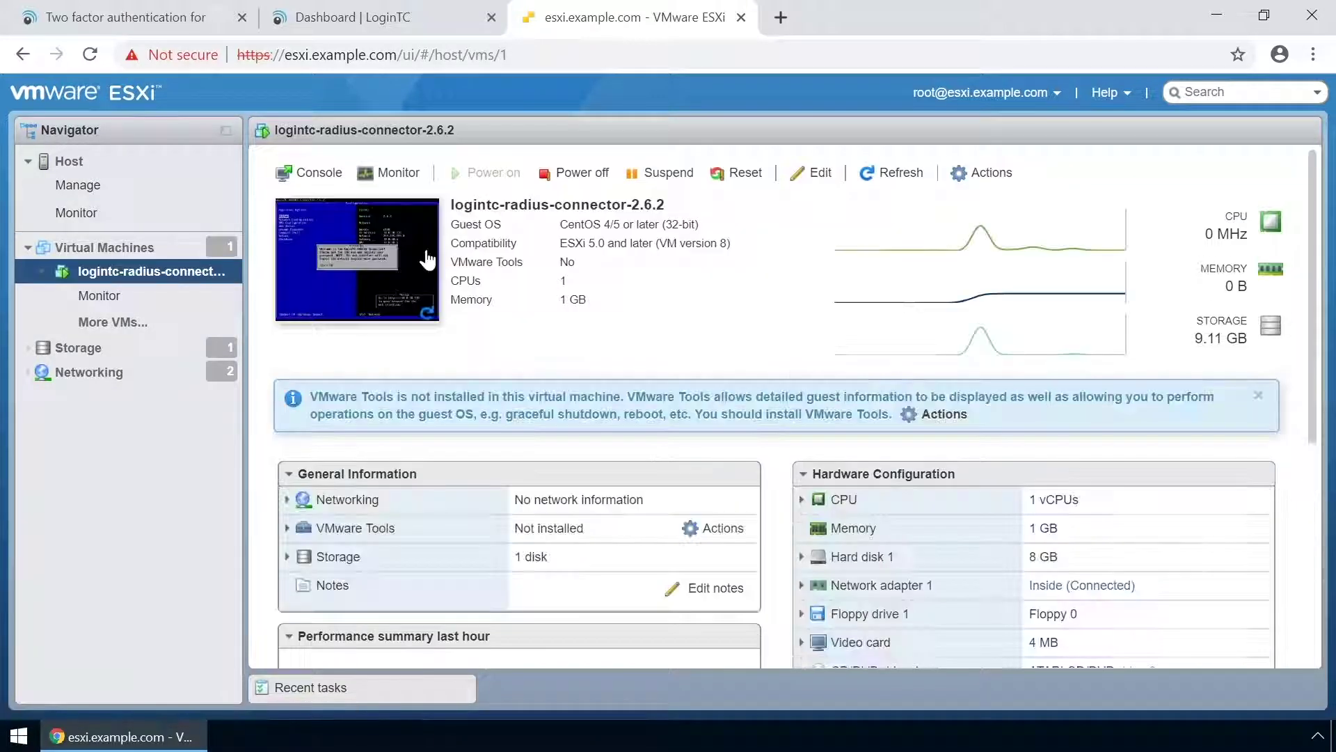
click(315, 172)
click(334, 194)
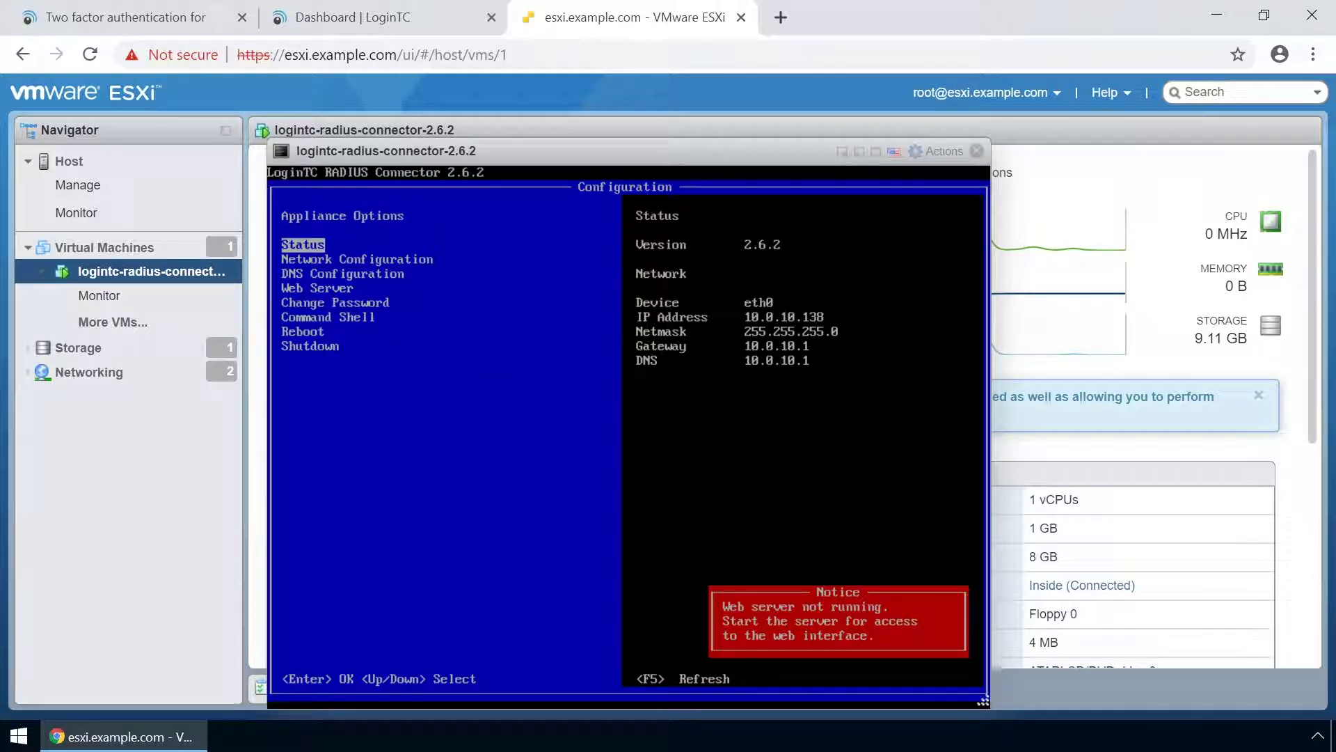
- Give the appliance a manual static IPv4 address of 10.0.10.162
key(Down)
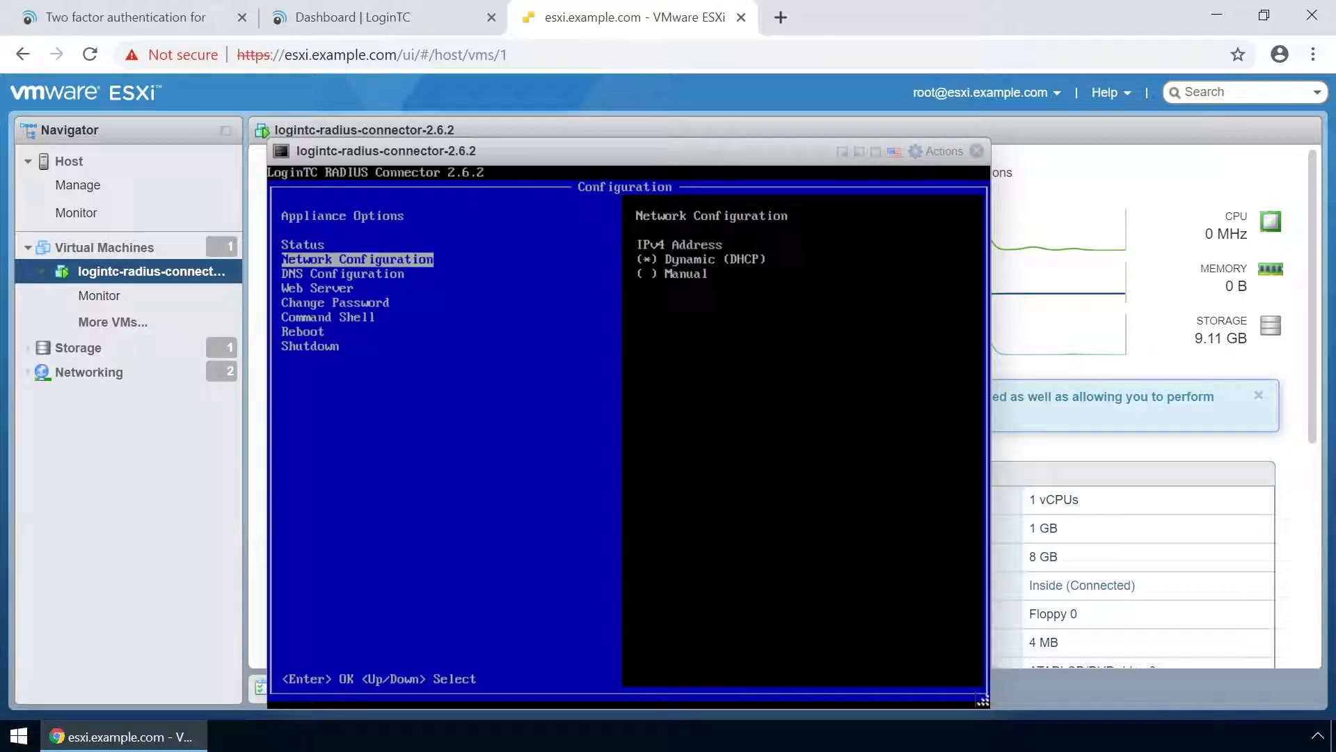
key(Return)
key(Down)
key(space)
key(Down)
text(10.0.10.162)
key(Down)
text(255.255.255.0)
key(Down)
text(10.0.10.116)
key(F8)
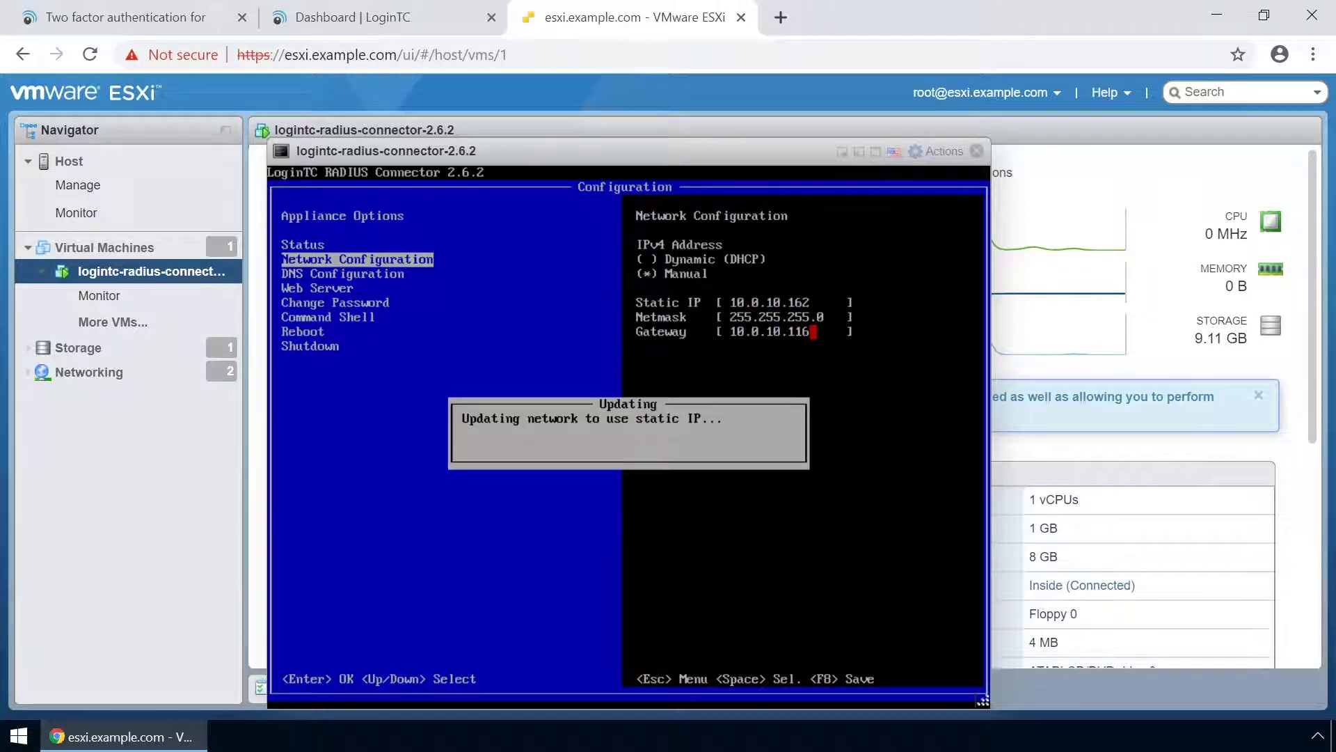
key(Return)
key(Escape)
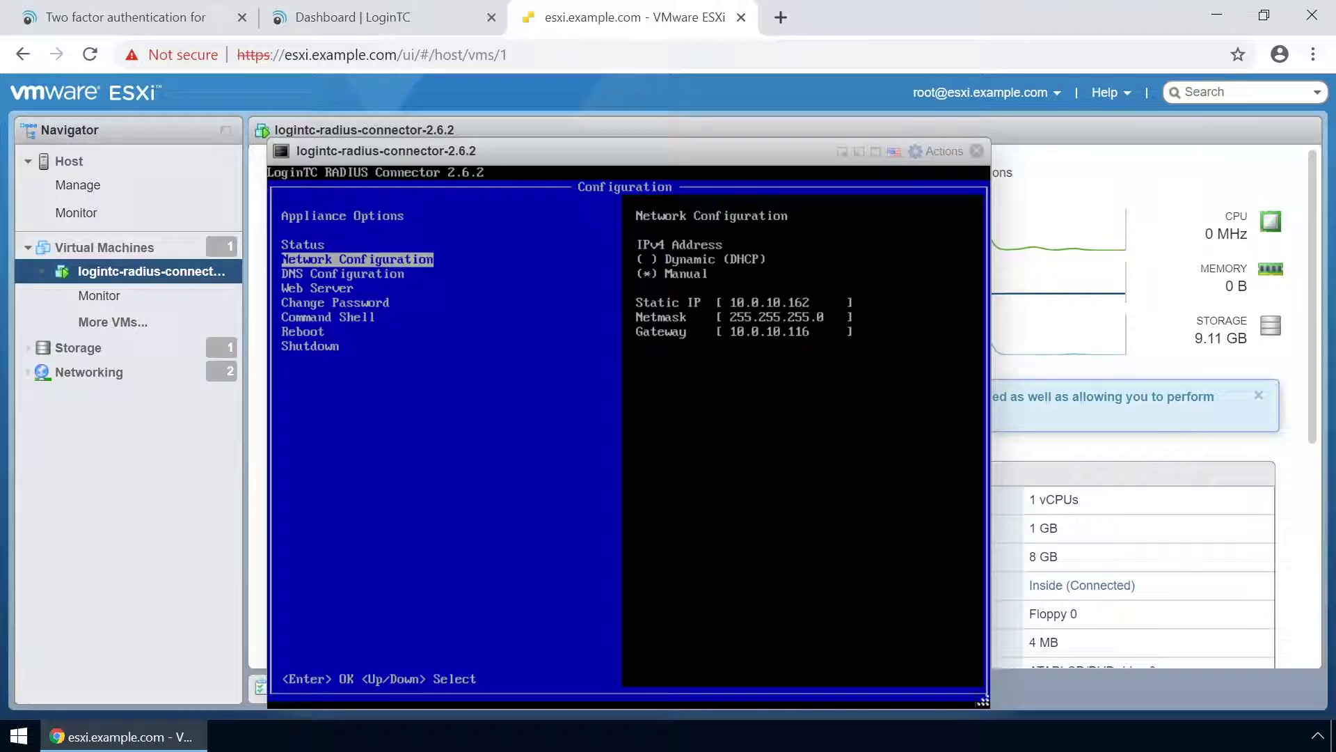
- Set the appliance DNS server manually to 8.8.8.8
key(Down)
key(Return)
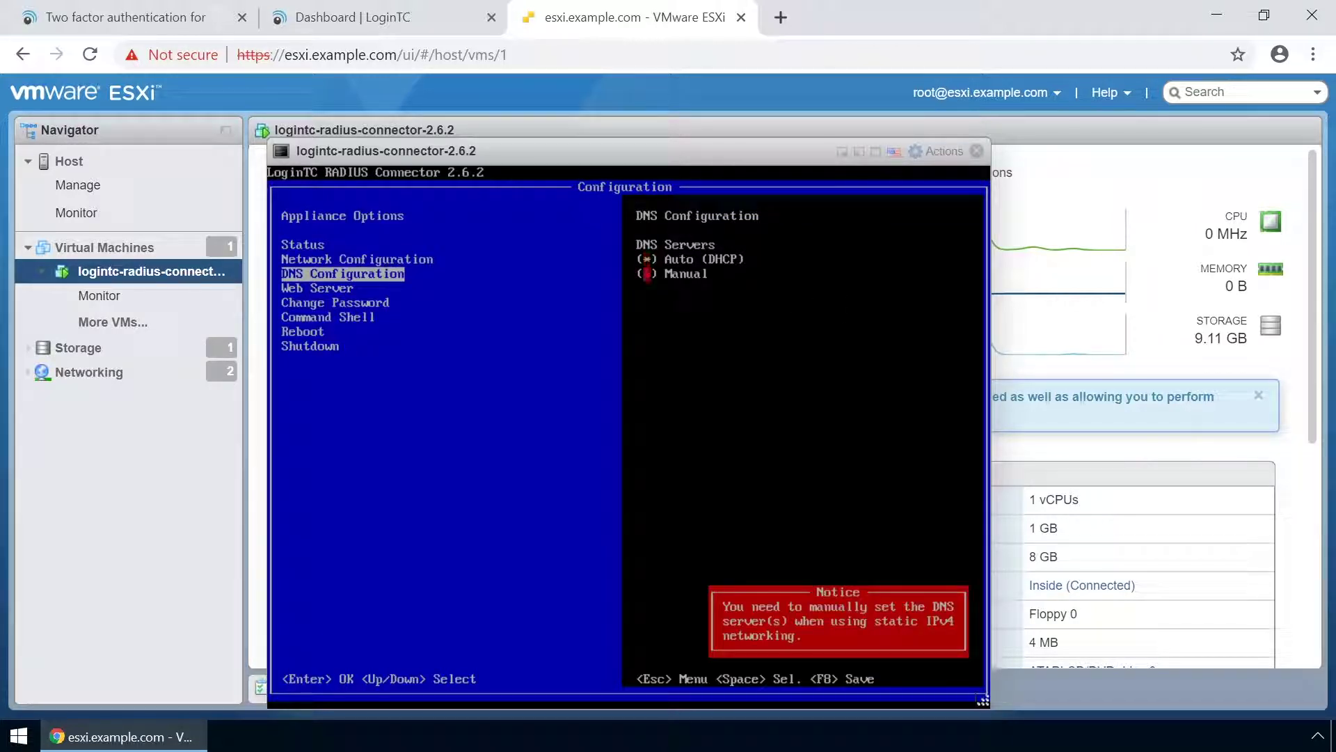
key(space)
key(Down)
key(End)
key(BackSpace)
key(BackSpace)
key(BackSpace)
key(BackSpace)
key(BackSpace)
key(BackSpace)
text(8.8.8.8)
key(F8)
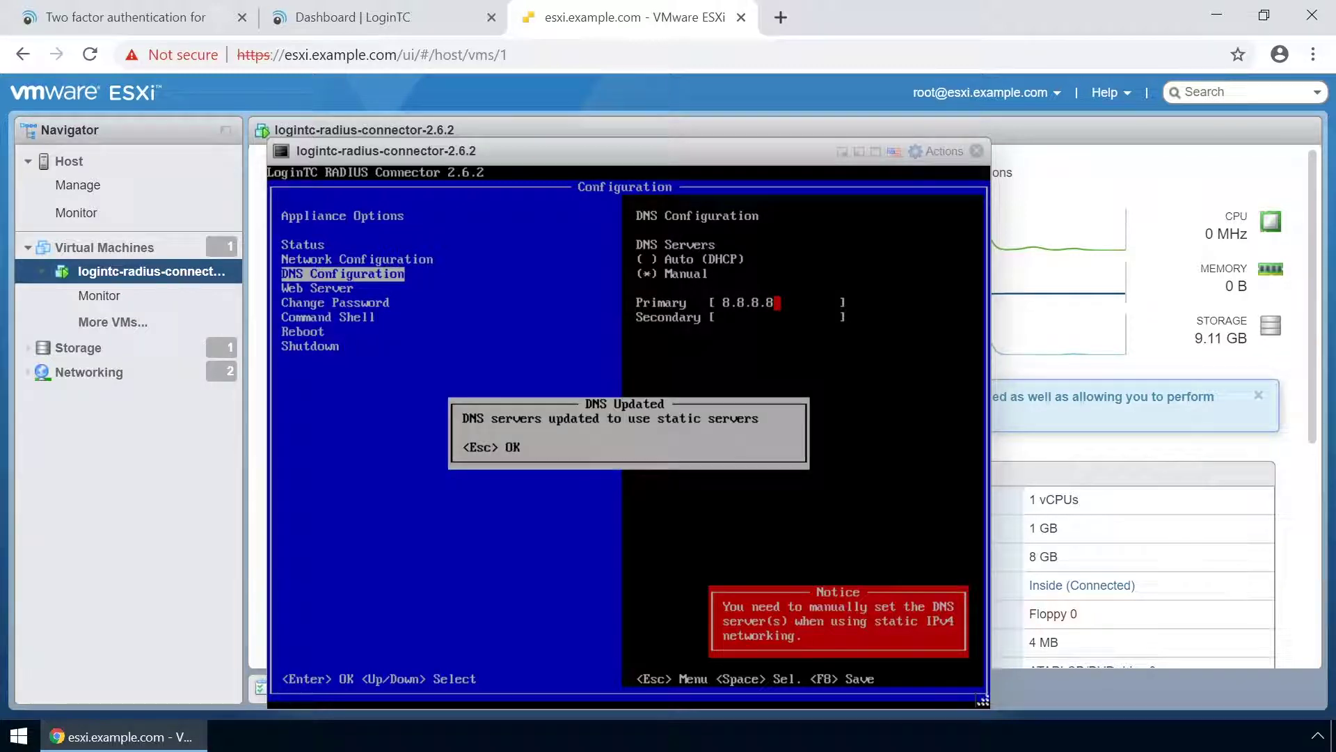
key(Escape)
key(Escape)
- Start the appliance web server and return to Appliance Options
key(Down)
key(Return)
key(Return)
key(Return)
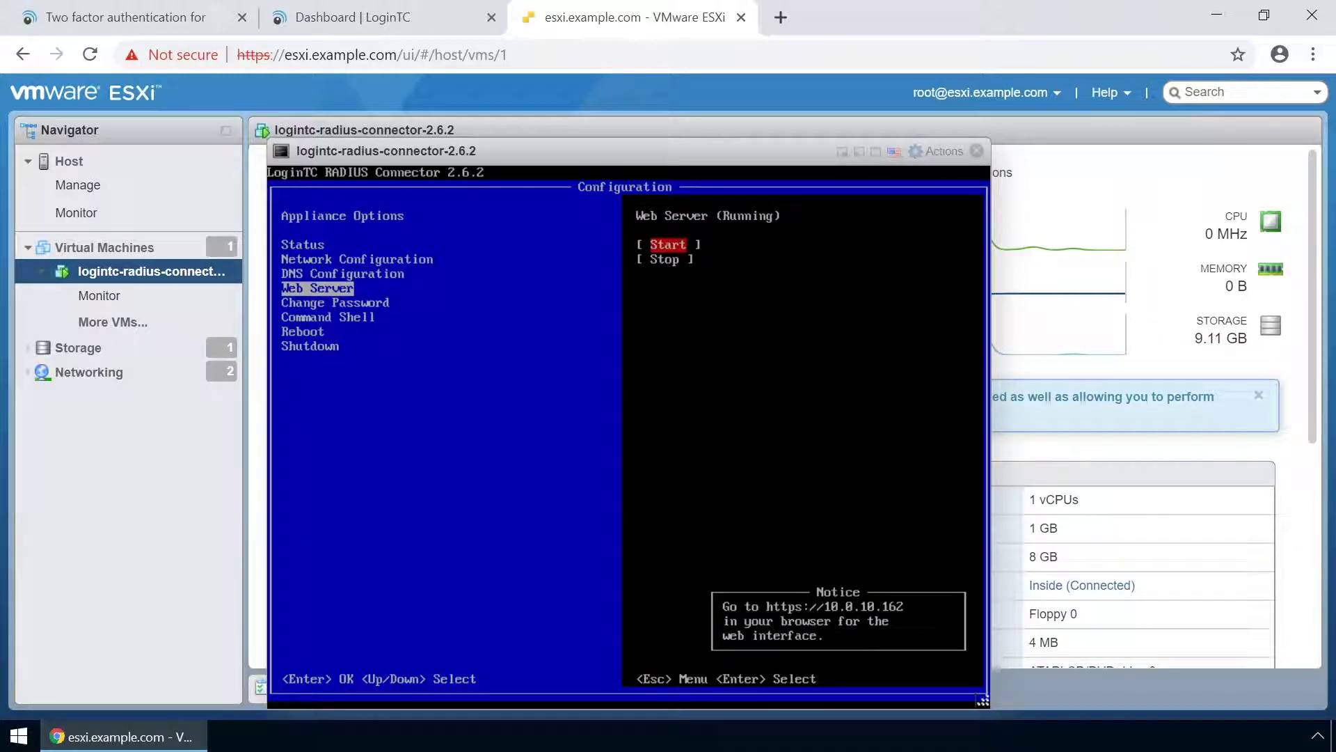
key(Escape)
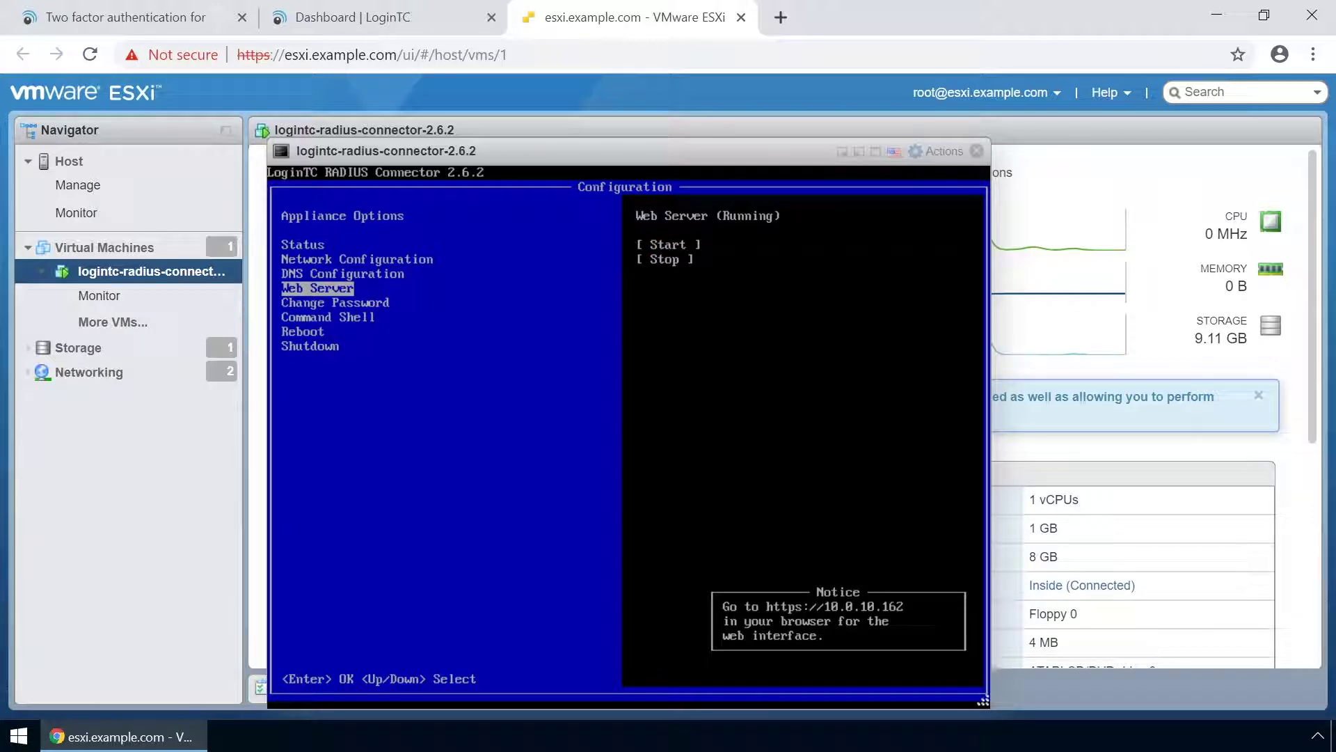
- Log in to the connector web interface at 10.0.10.162 in a new tab
click(781, 19)
text(10.0.10.162)
key(Return)
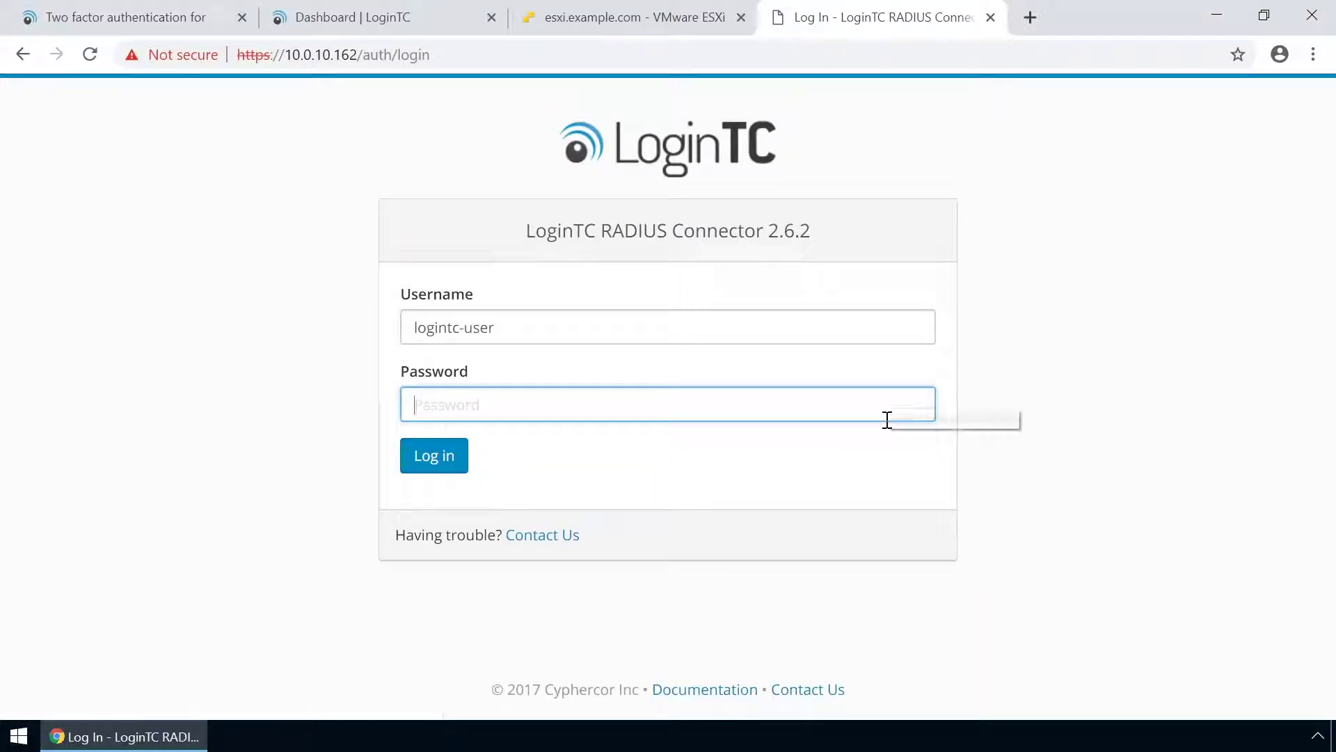
text(**********)
click(445, 467)
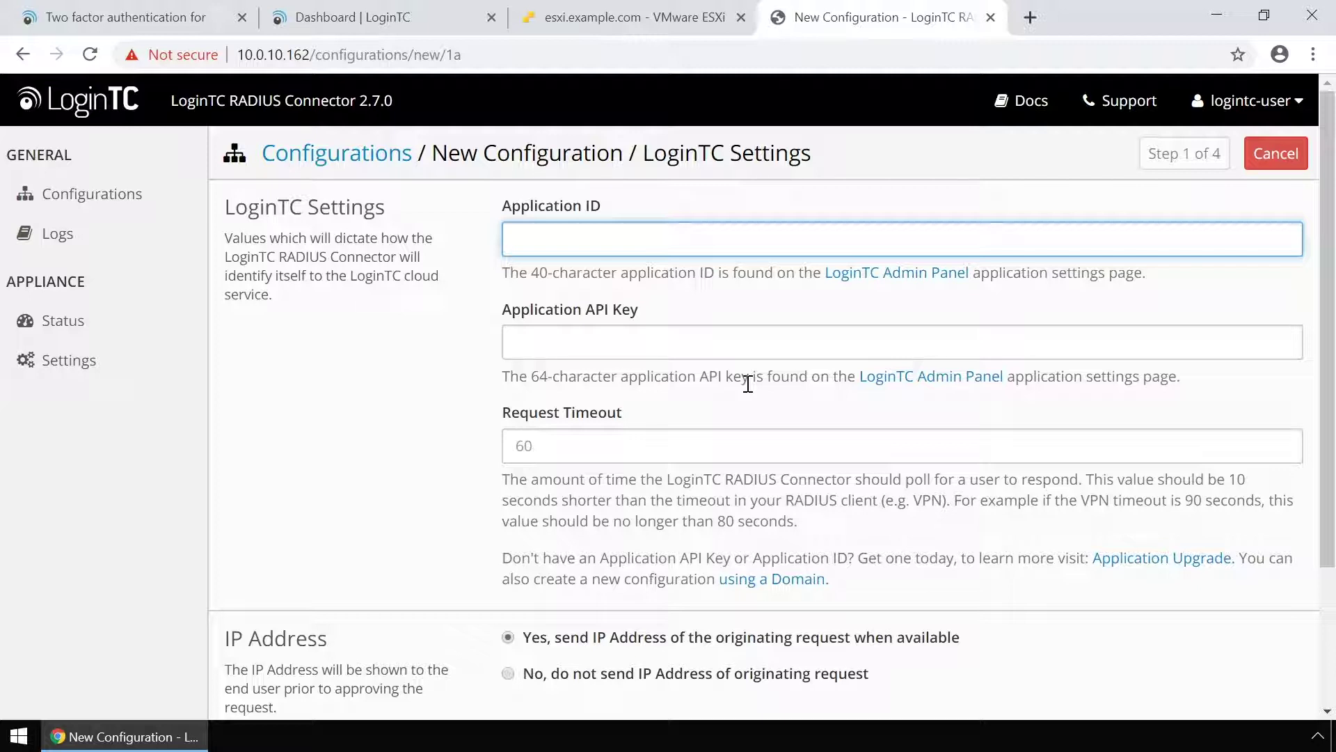
- Create a SonicWall SSL VPN application in the LoginTC Admin Panel
click(380, 16)
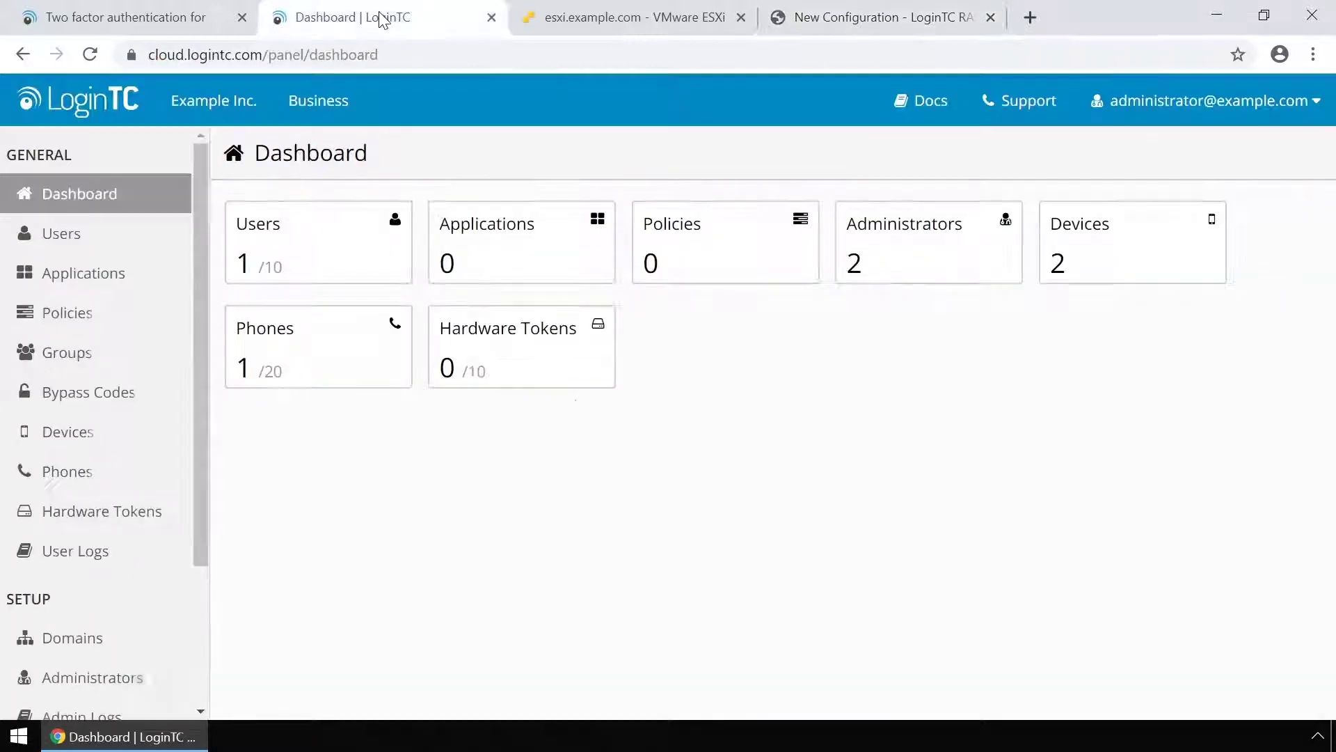
click(95, 278)
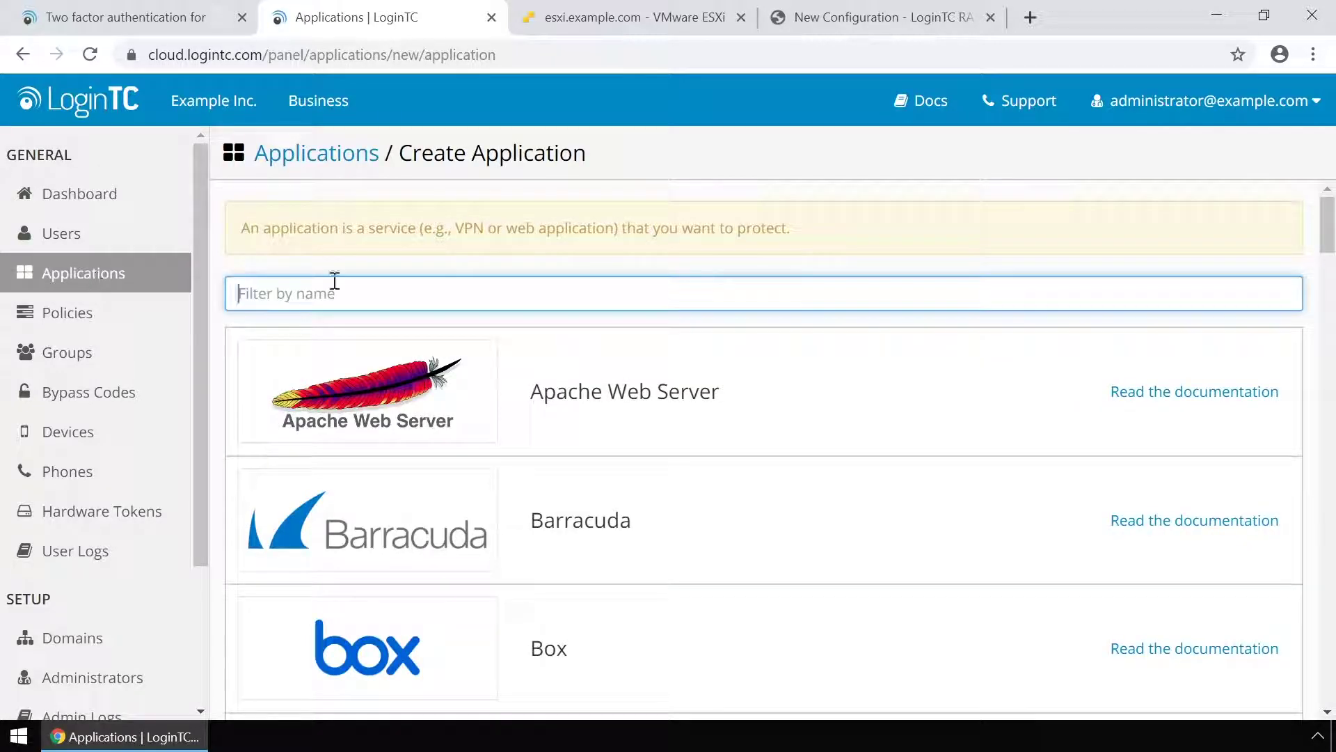
text(sonicwall)
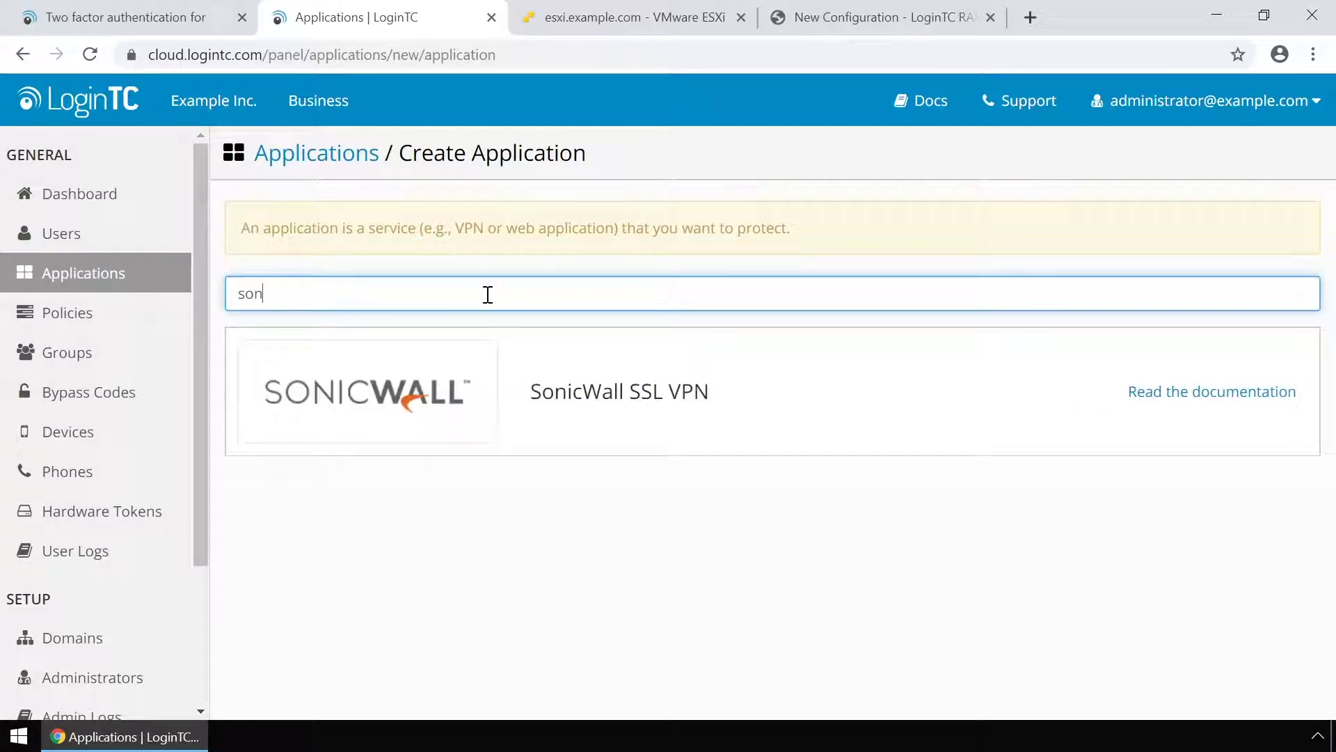
click(560, 395)
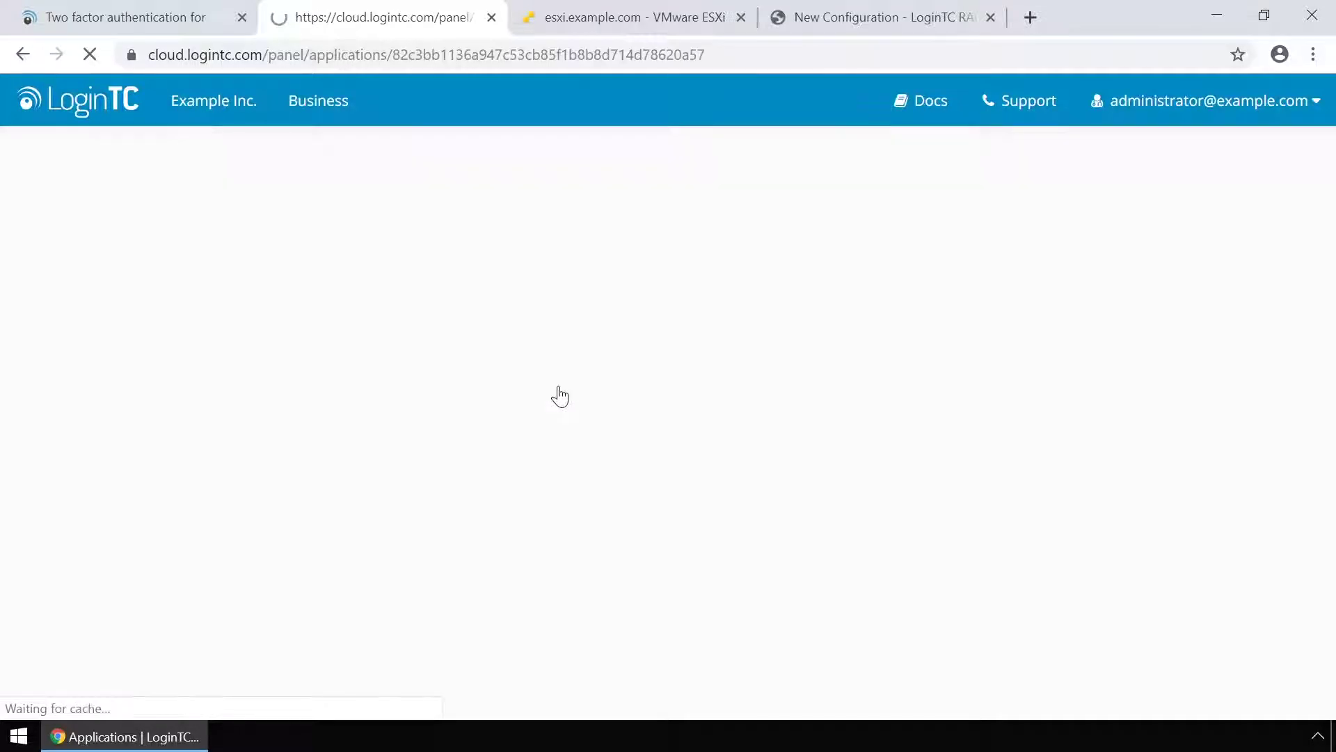
- Copy the new Application ID into the connector's Application ID field
drag(839, 431, 522, 440)
right_click(597, 431)
click(627, 448)
click(832, 20)
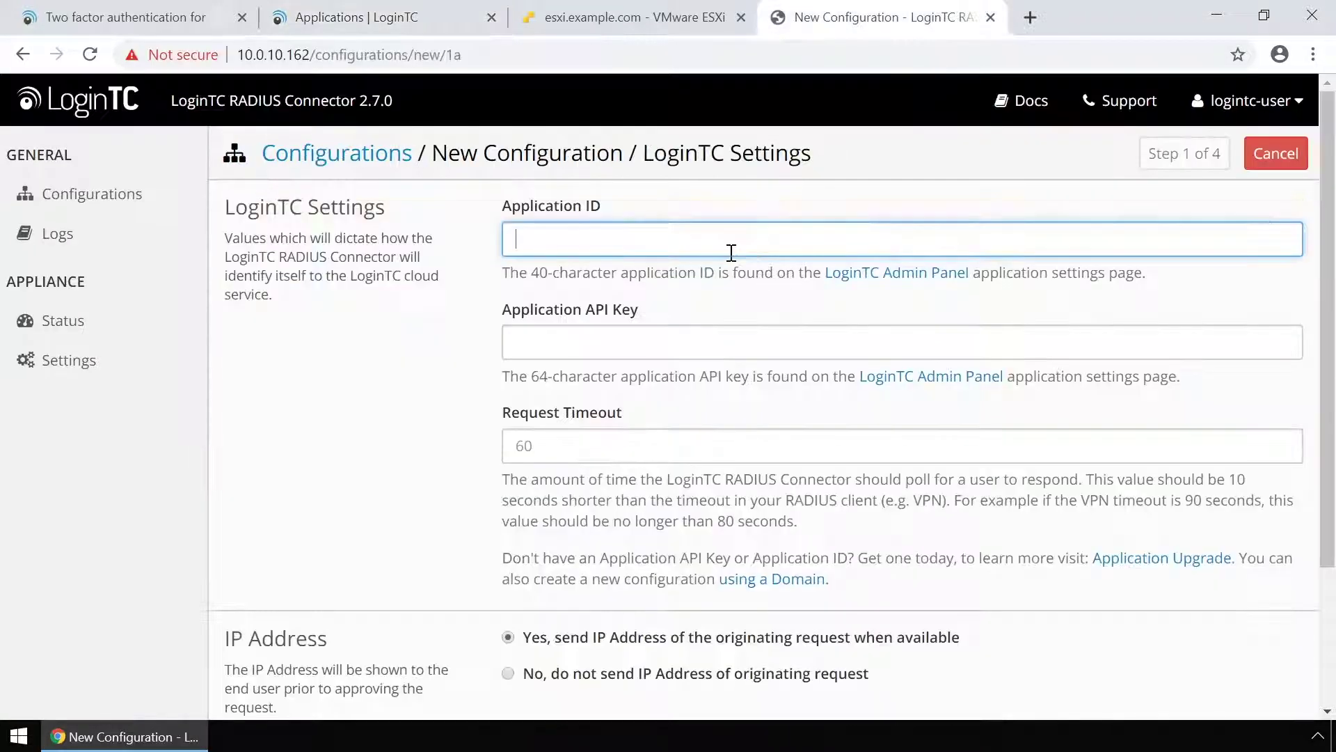
right_click(728, 243)
click(775, 408)
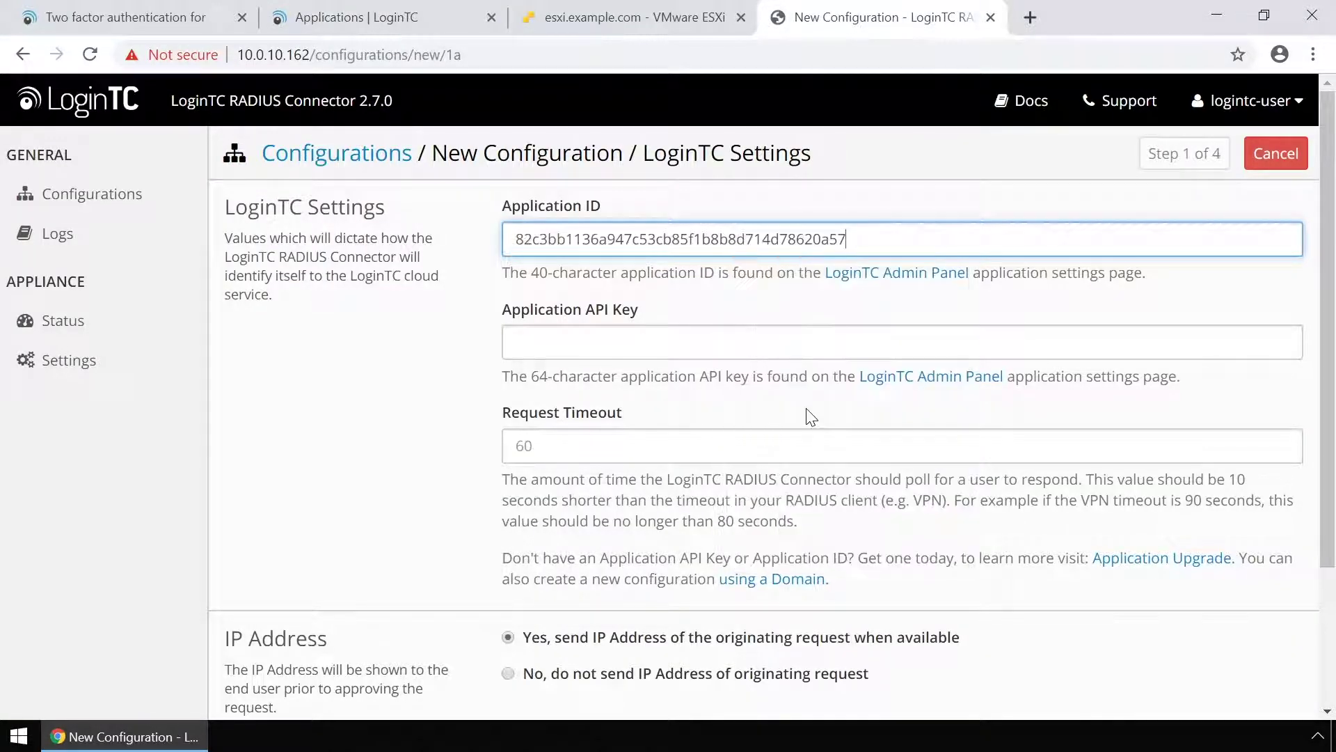
- Copy the application API key into the connector, test the settings, and continue
click(421, 14)
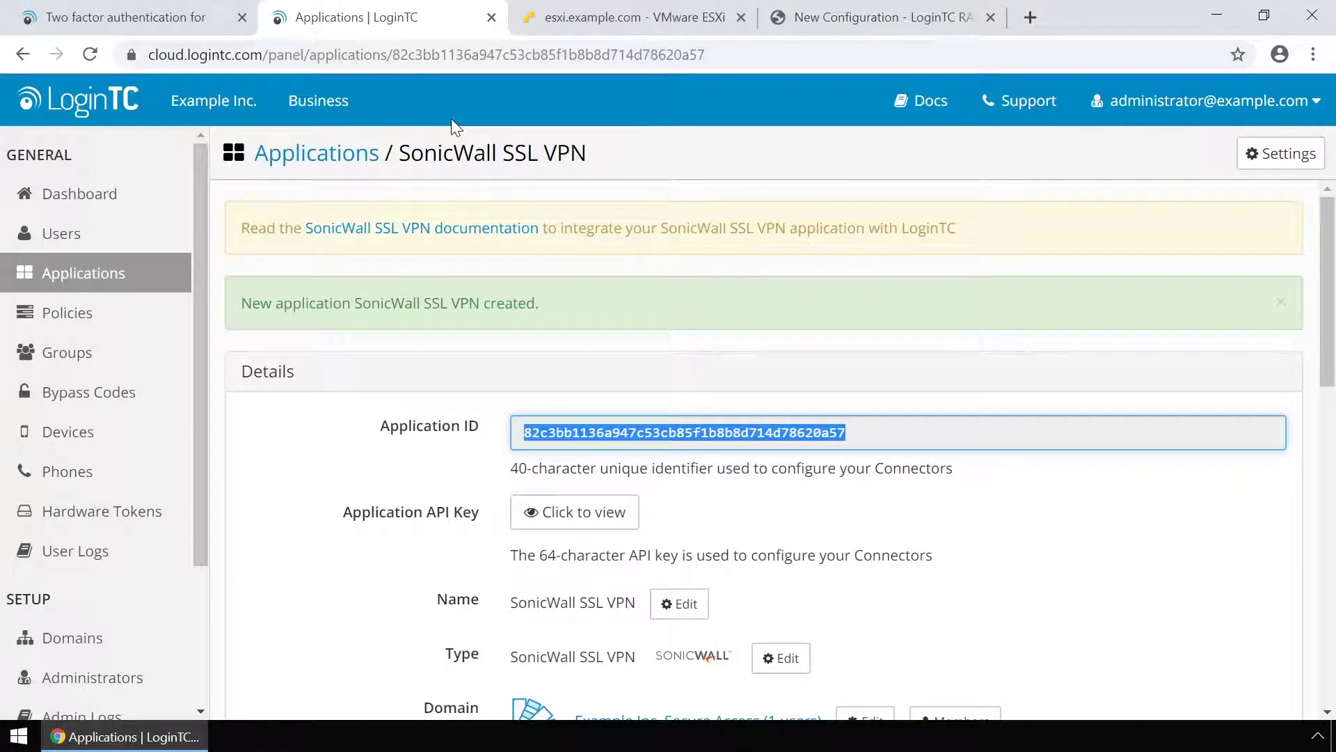
click(562, 513)
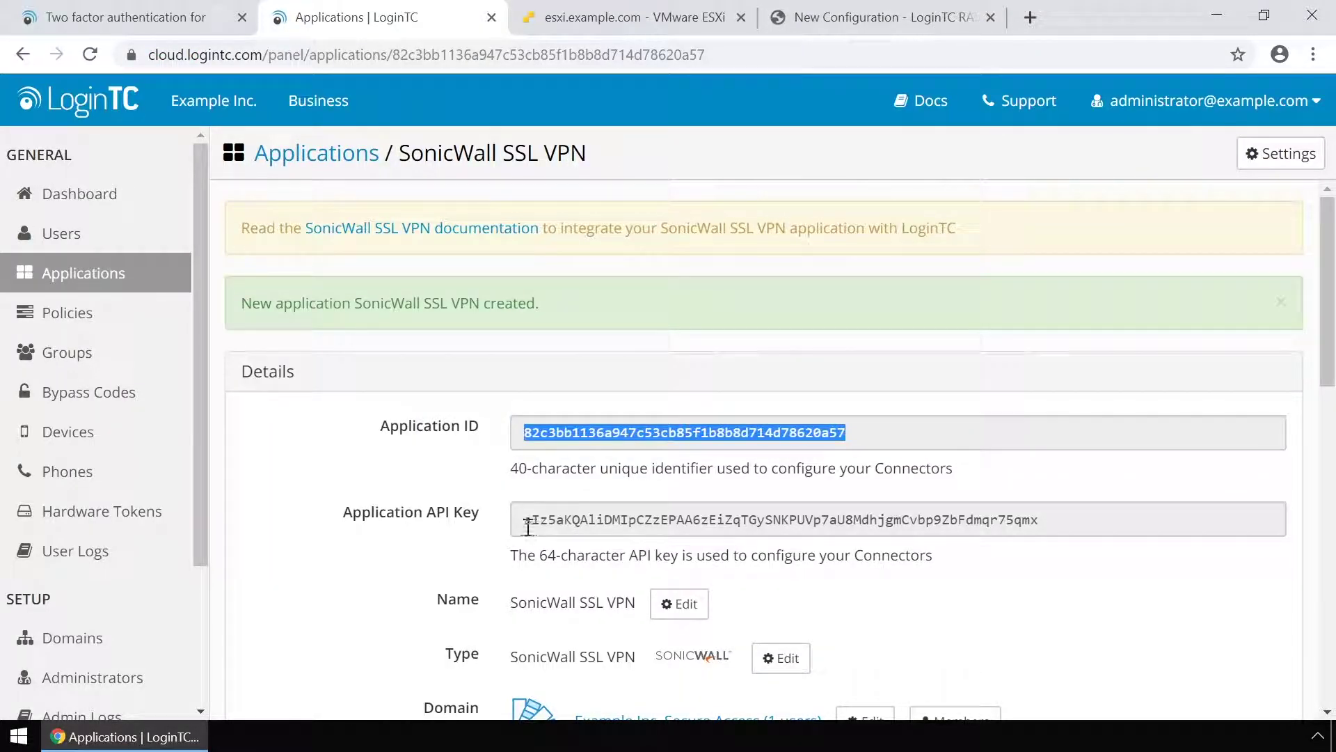
drag(526, 520, 1048, 516)
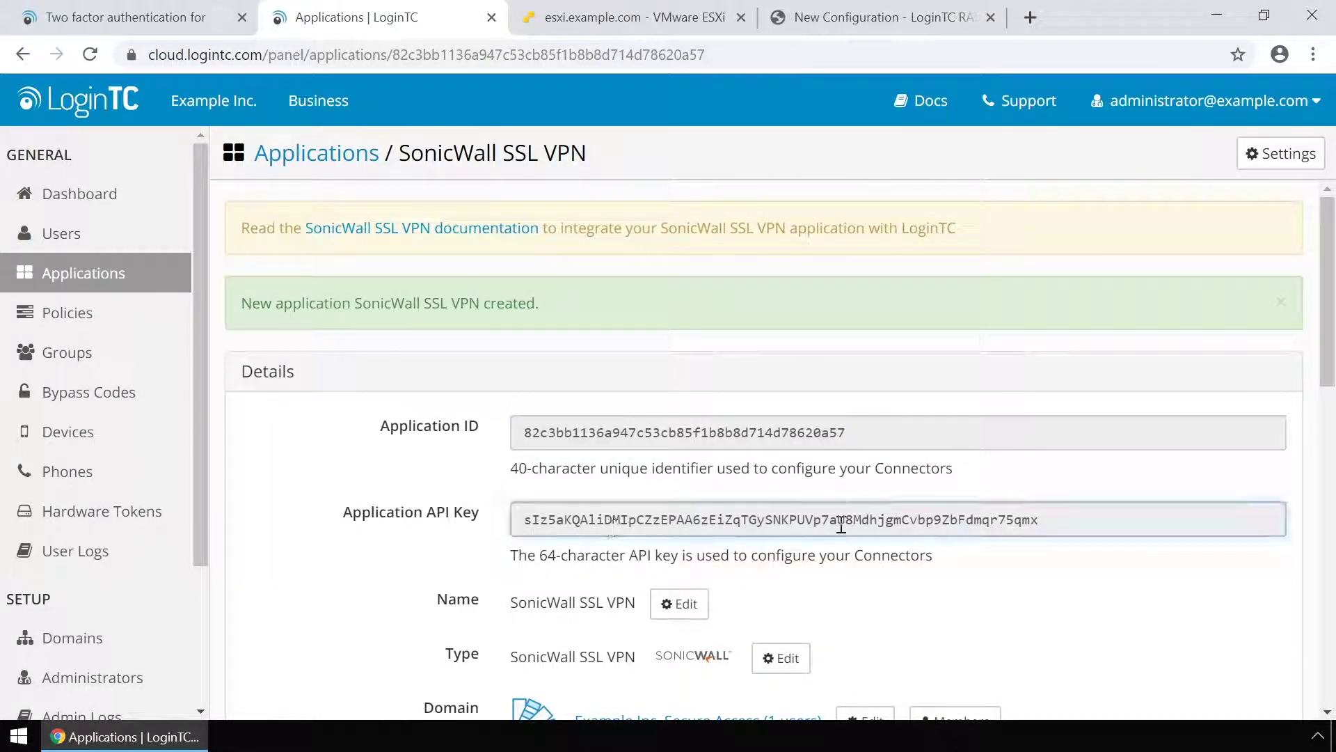
right_click(1013, 519)
click(1014, 533)
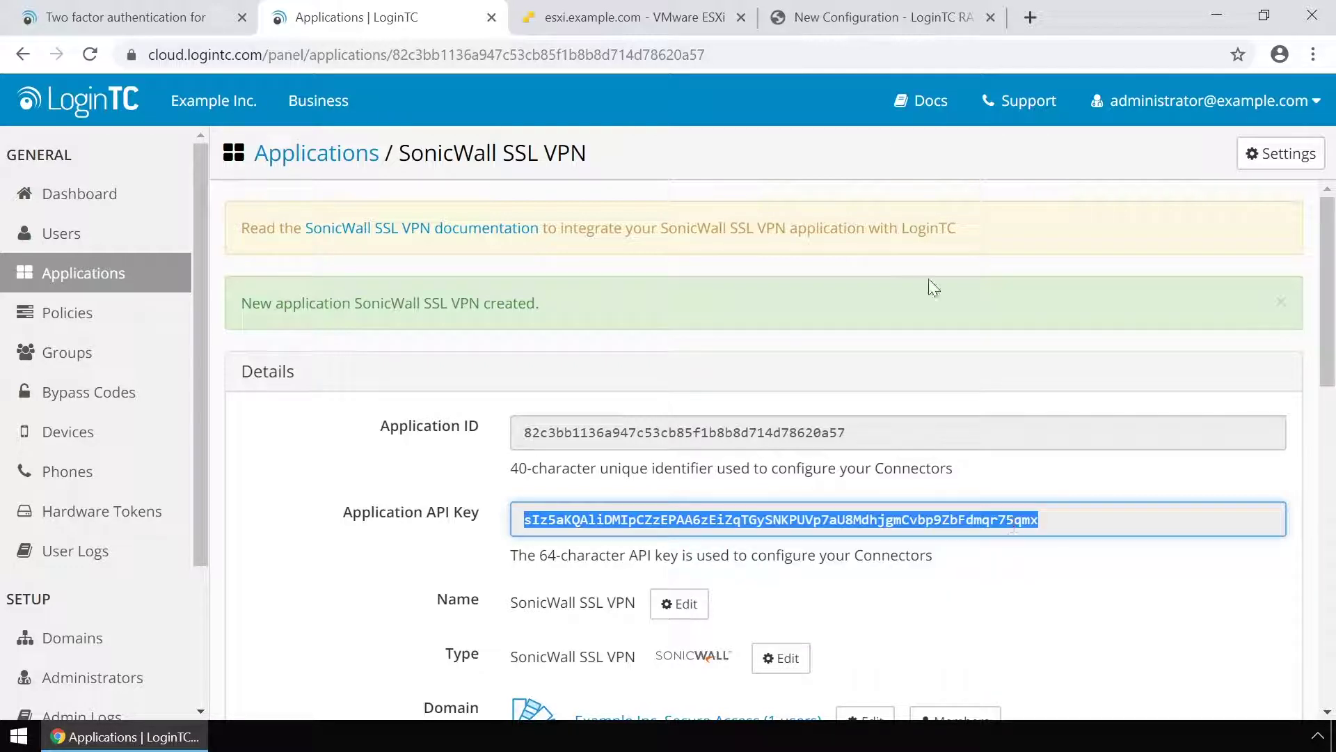
click(898, 22)
right_click(592, 337)
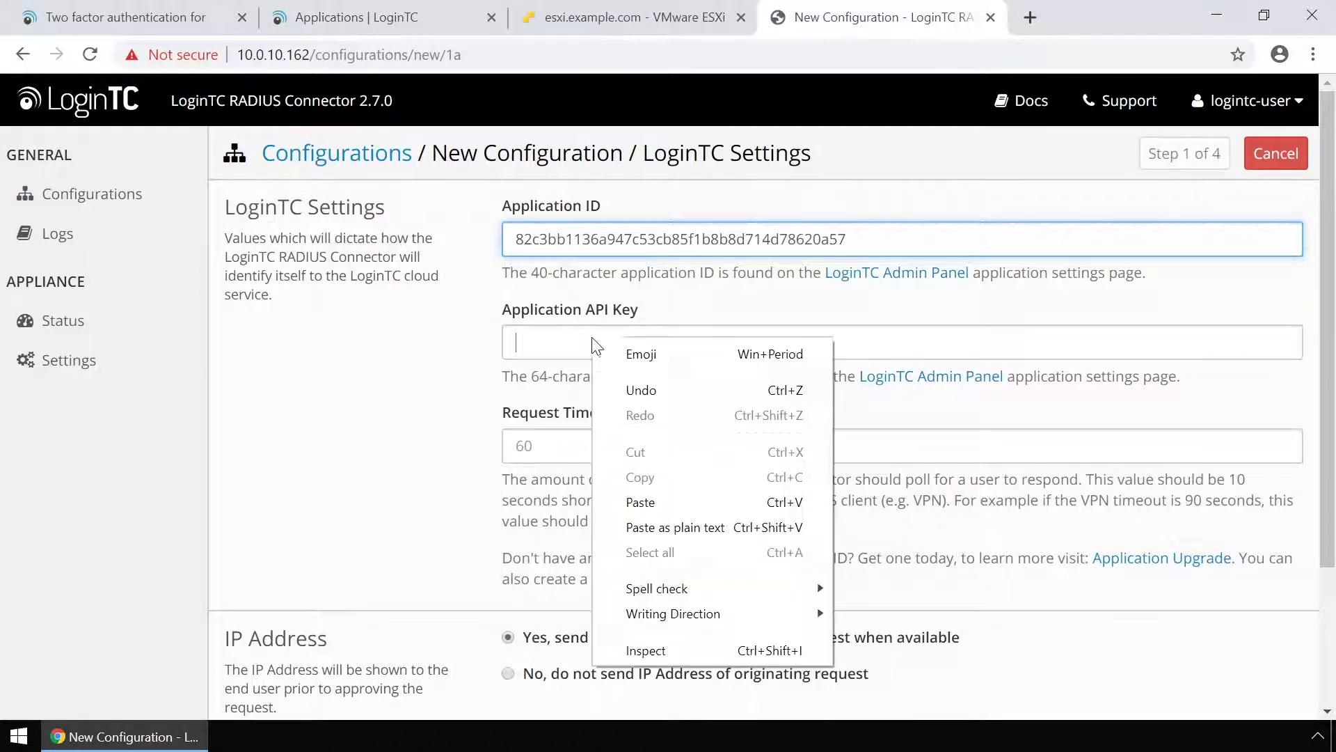
click(655, 502)
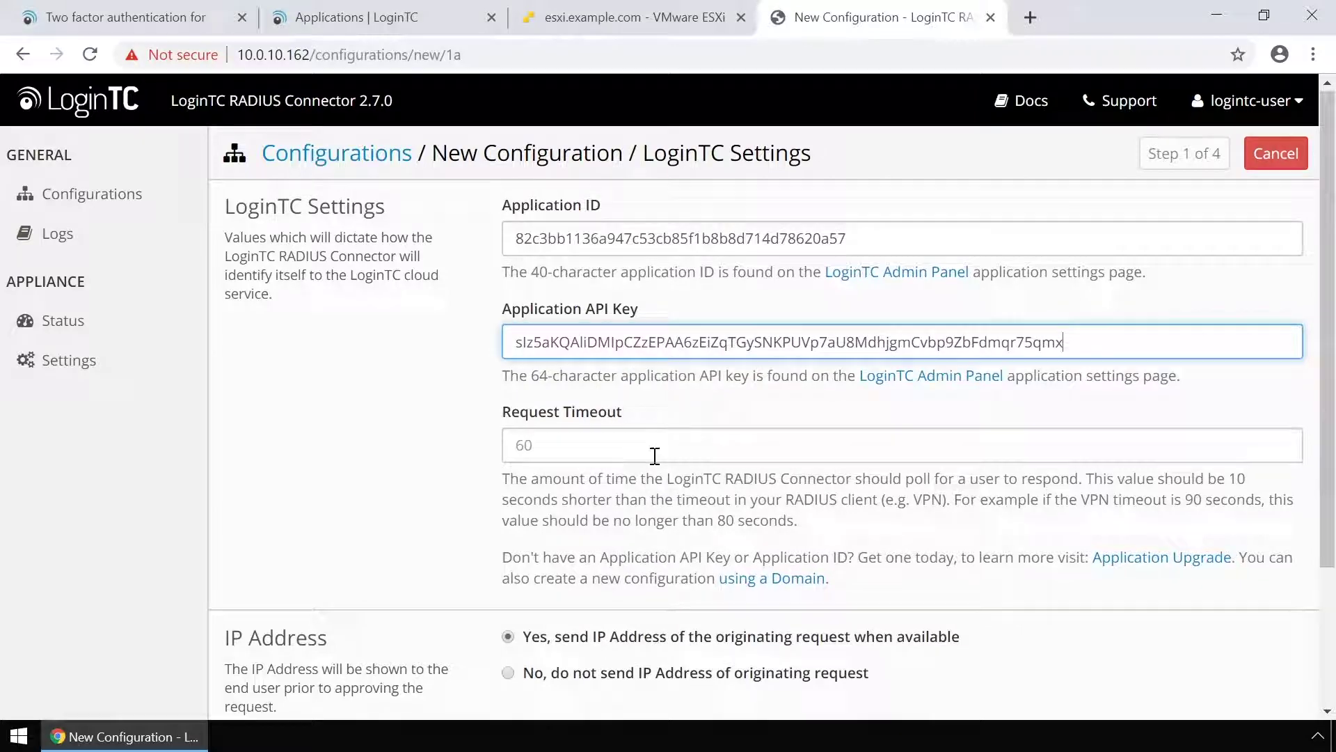
scroll(653, 481, down, 3)
click(535, 595)
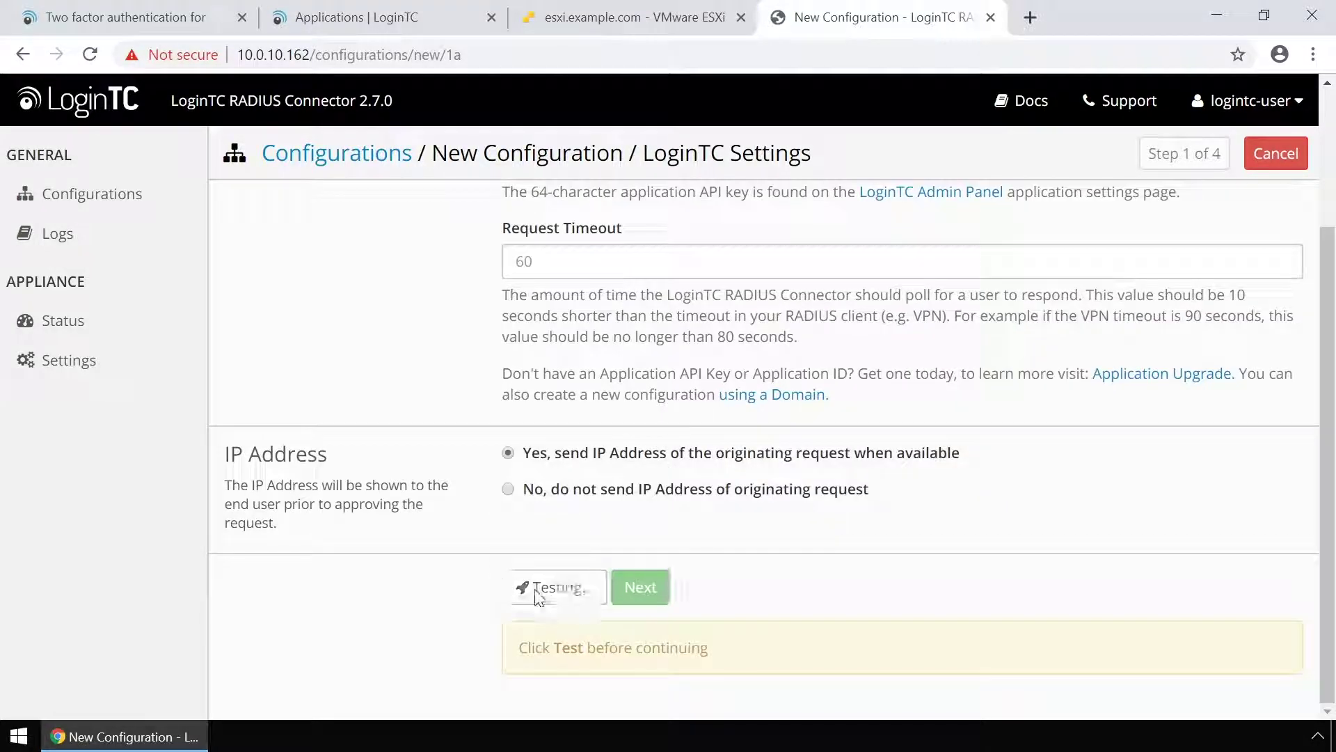
click(608, 603)
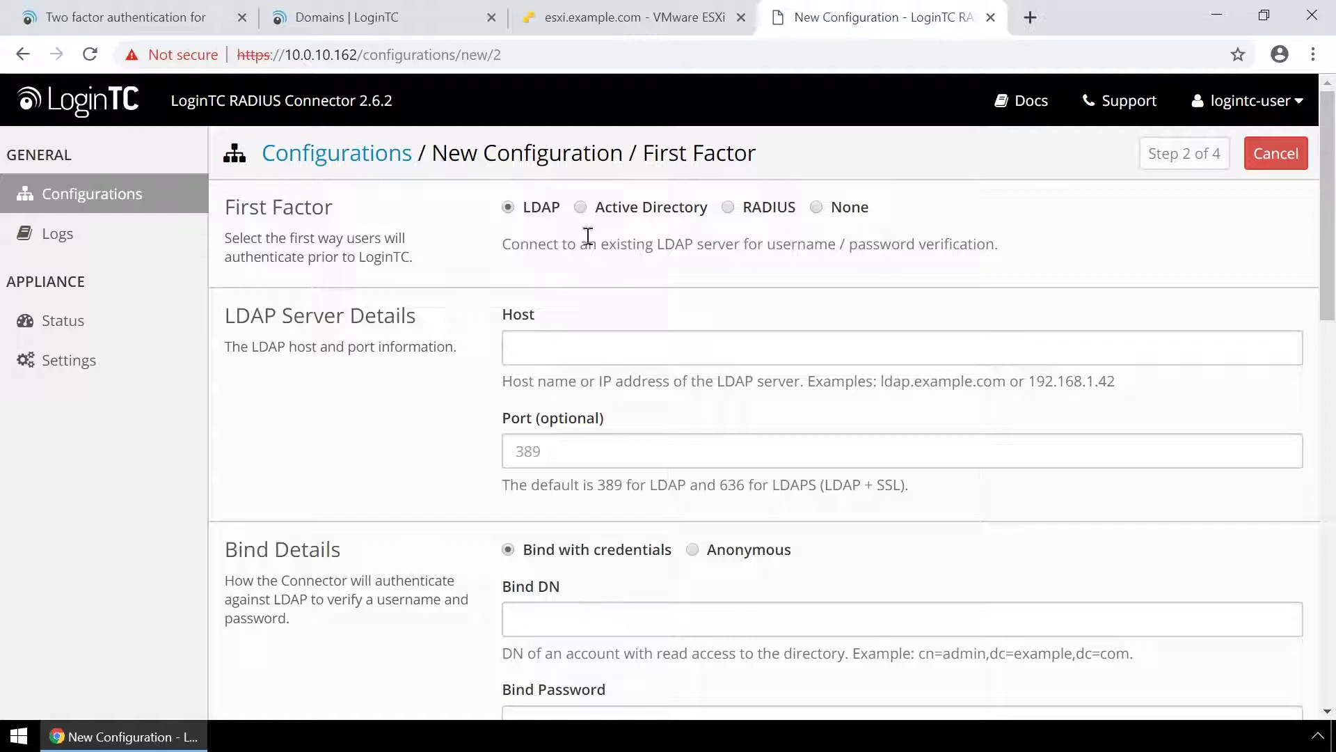
- Choose Active Directory with host ad.example.com, port 389, and the Bind DN and password
click(580, 207)
click(577, 340)
text(ad.example.com)
click(665, 449)
text(389)
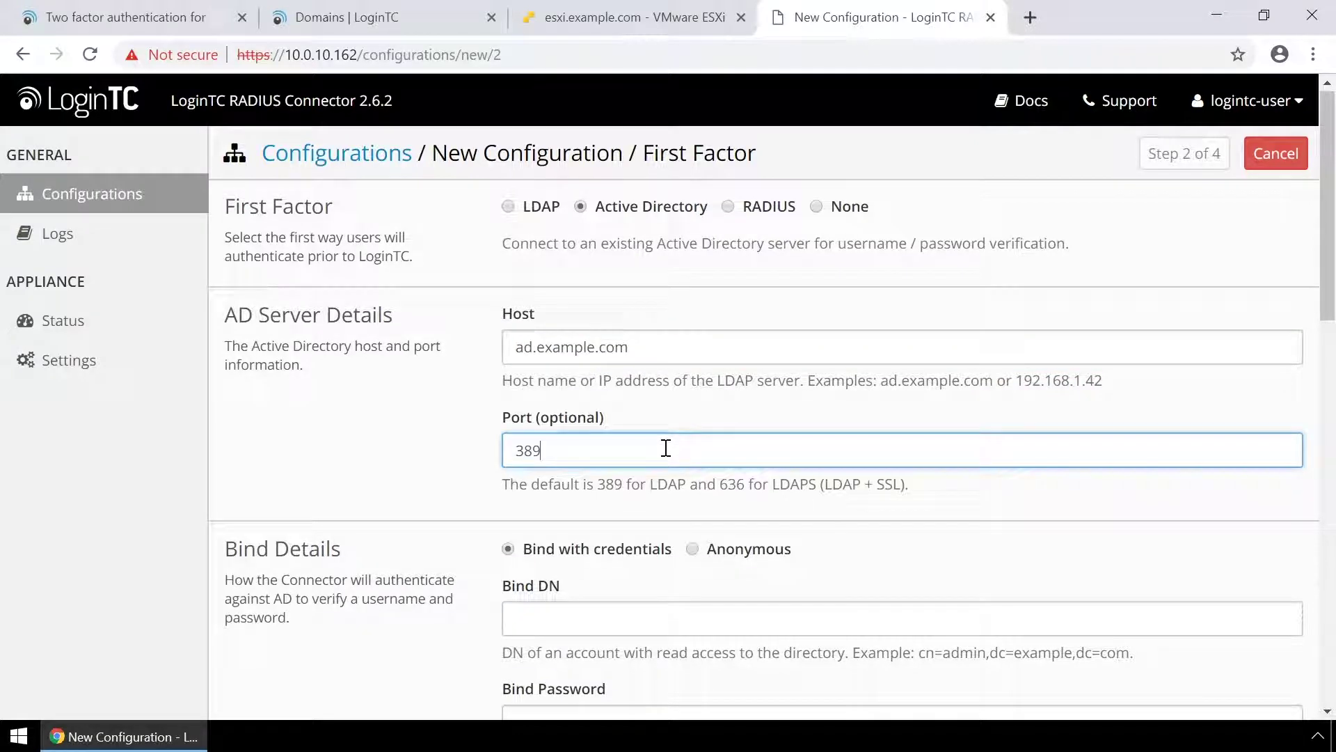
scroll(665, 448, down, 2)
click(641, 376)
text(CN=Administrator,CN=Users,DC=example,DC=com)
click(585, 480)
text(*********)
scroll(585, 484, down, 1)
text(*)
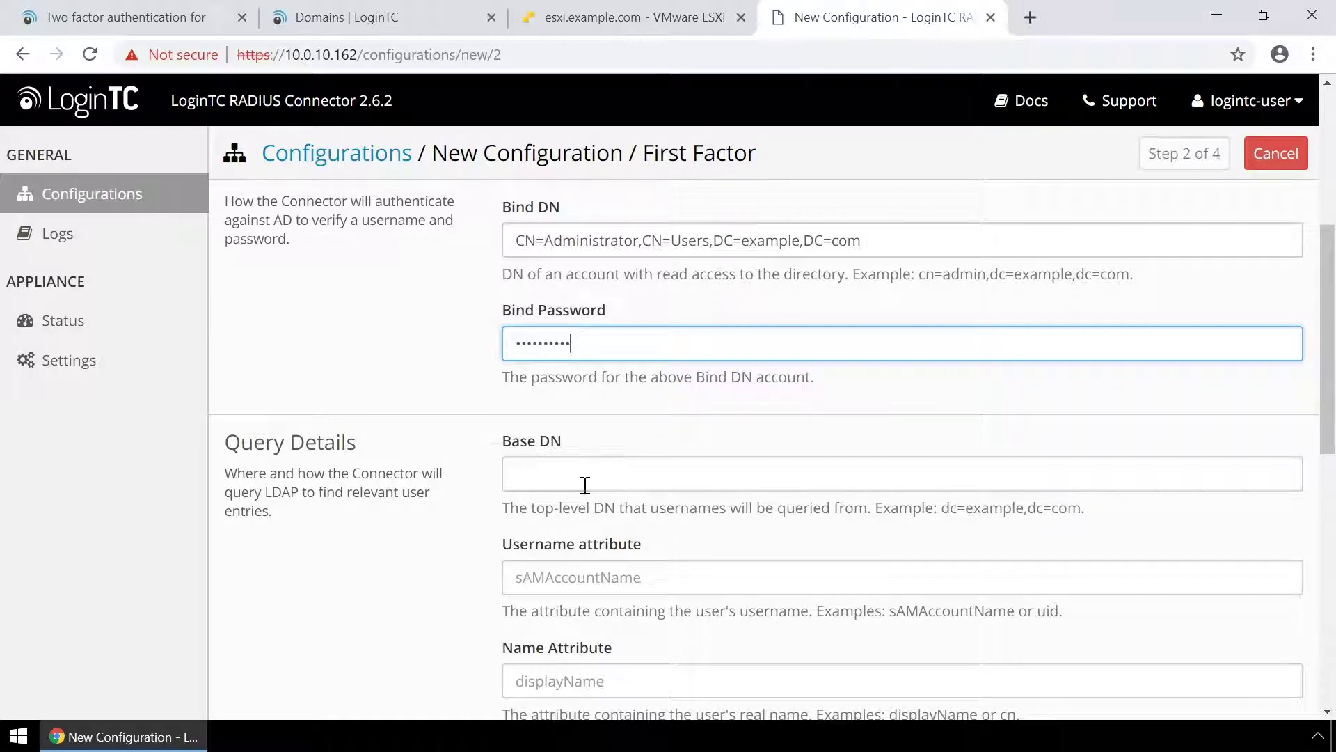
- Enter the Base DN and the username, name and email attributes, then test successfully
click(584, 484)
scroll(585, 459, down, 1)
text(CN=Users,DC=example,DC=com)
click(669, 540)
text(sAMAccountName)
scroll(703, 526, down, 3)
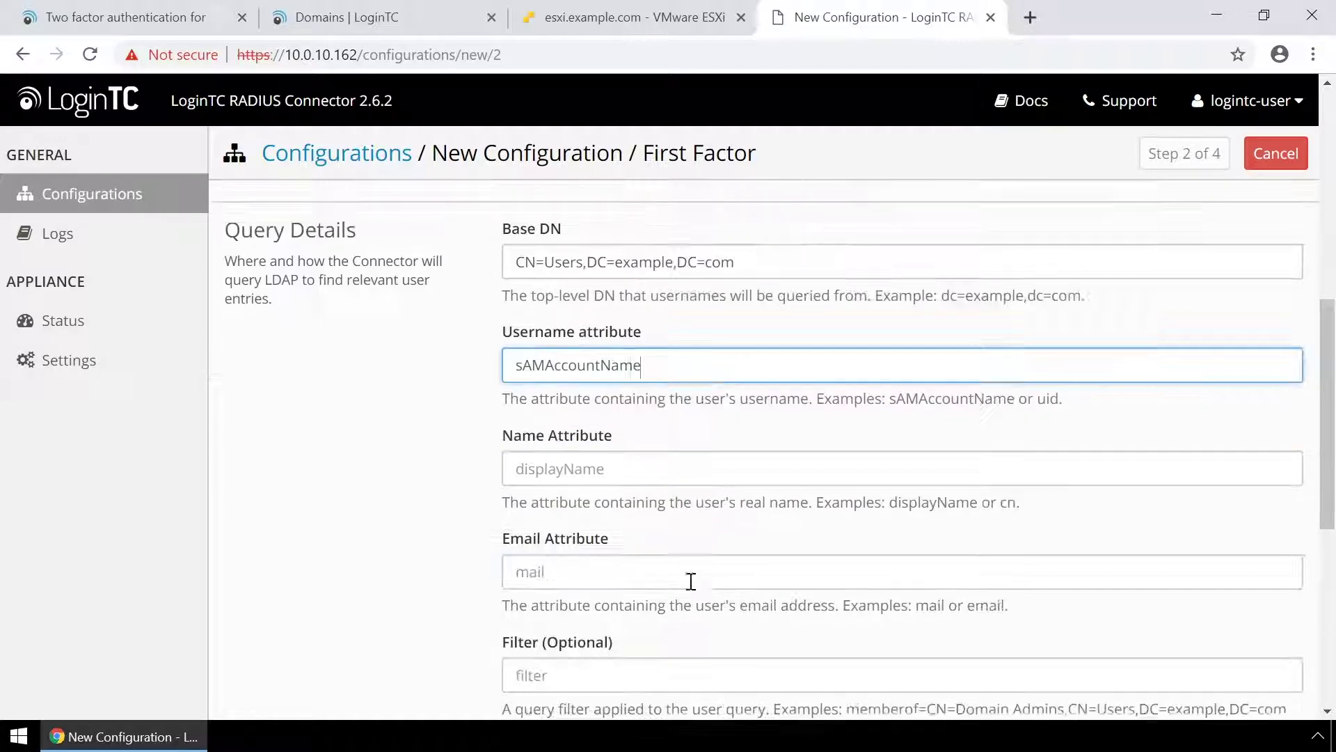
click(728, 469)
text(displayName)
click(742, 568)
text(email)
scroll(744, 565, down, 5)
click(539, 592)
click(617, 603)
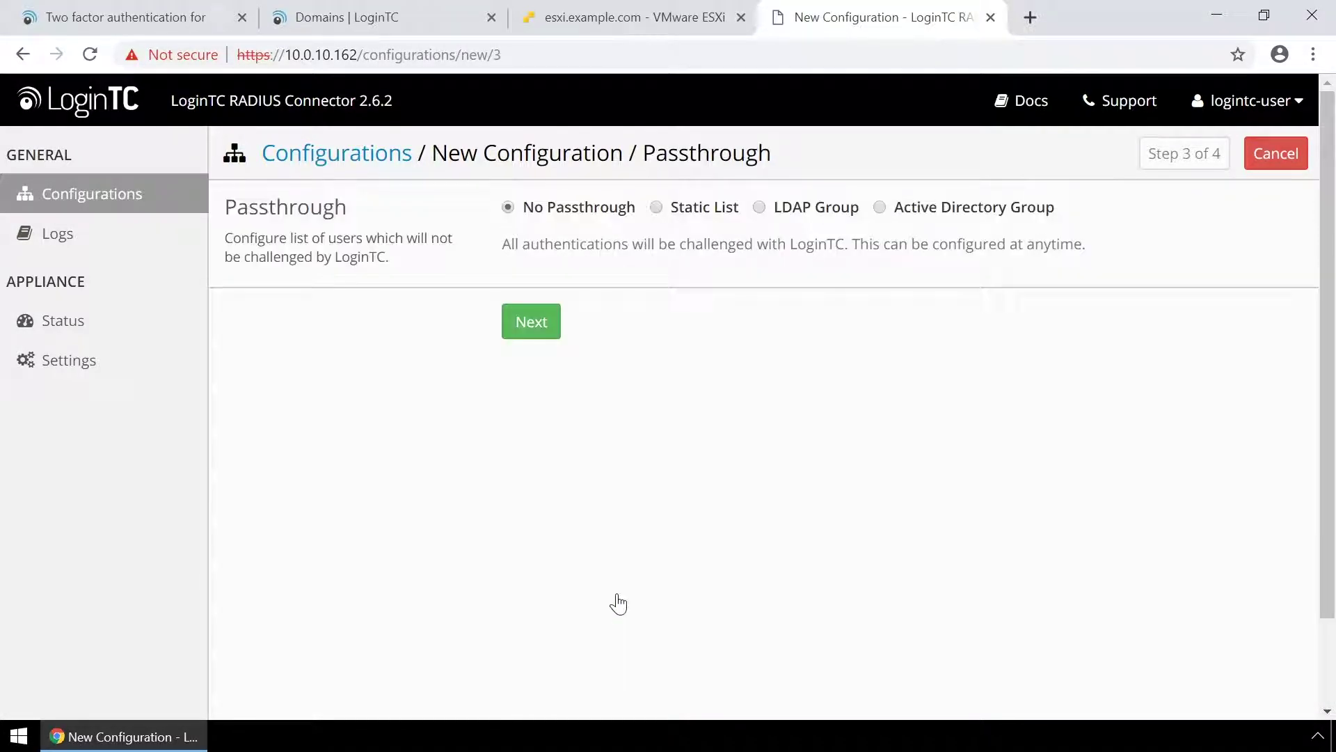
- Preview the passthrough options, keep No Passthrough, and advance to step 4
click(531, 335)
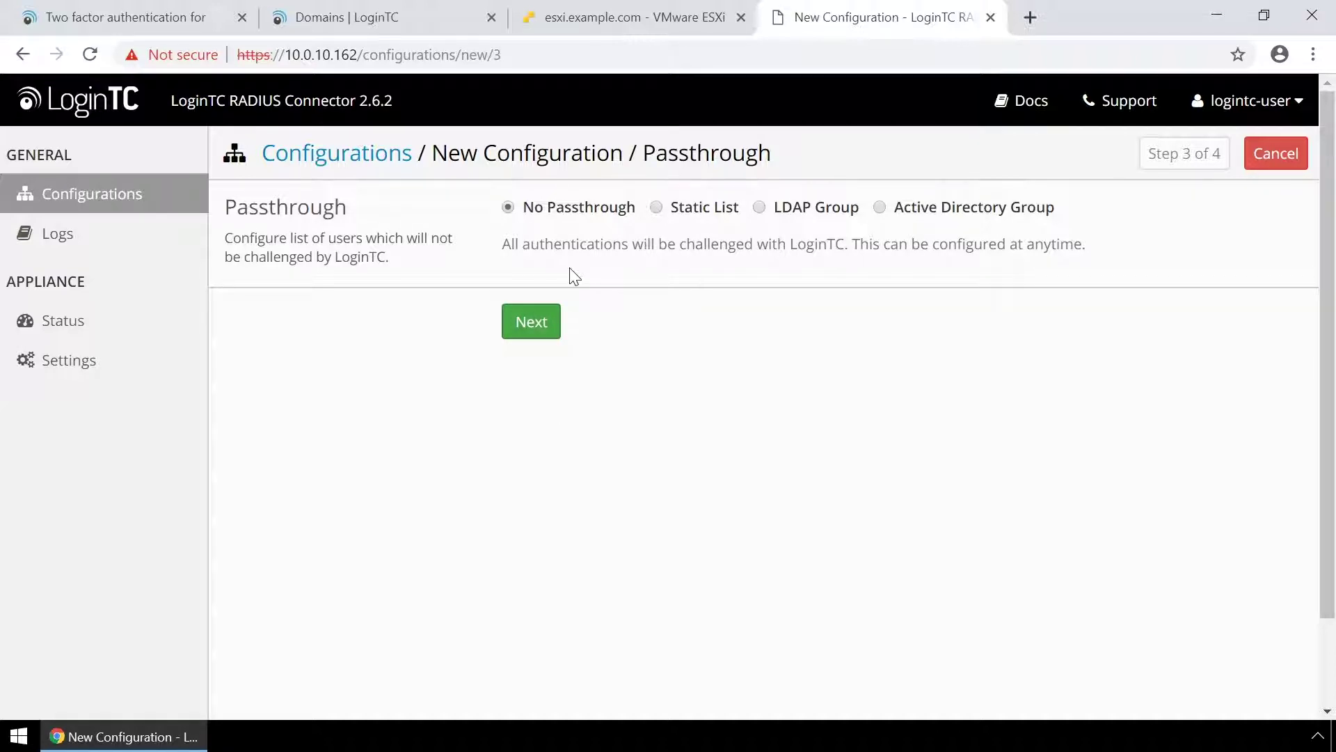
click(657, 208)
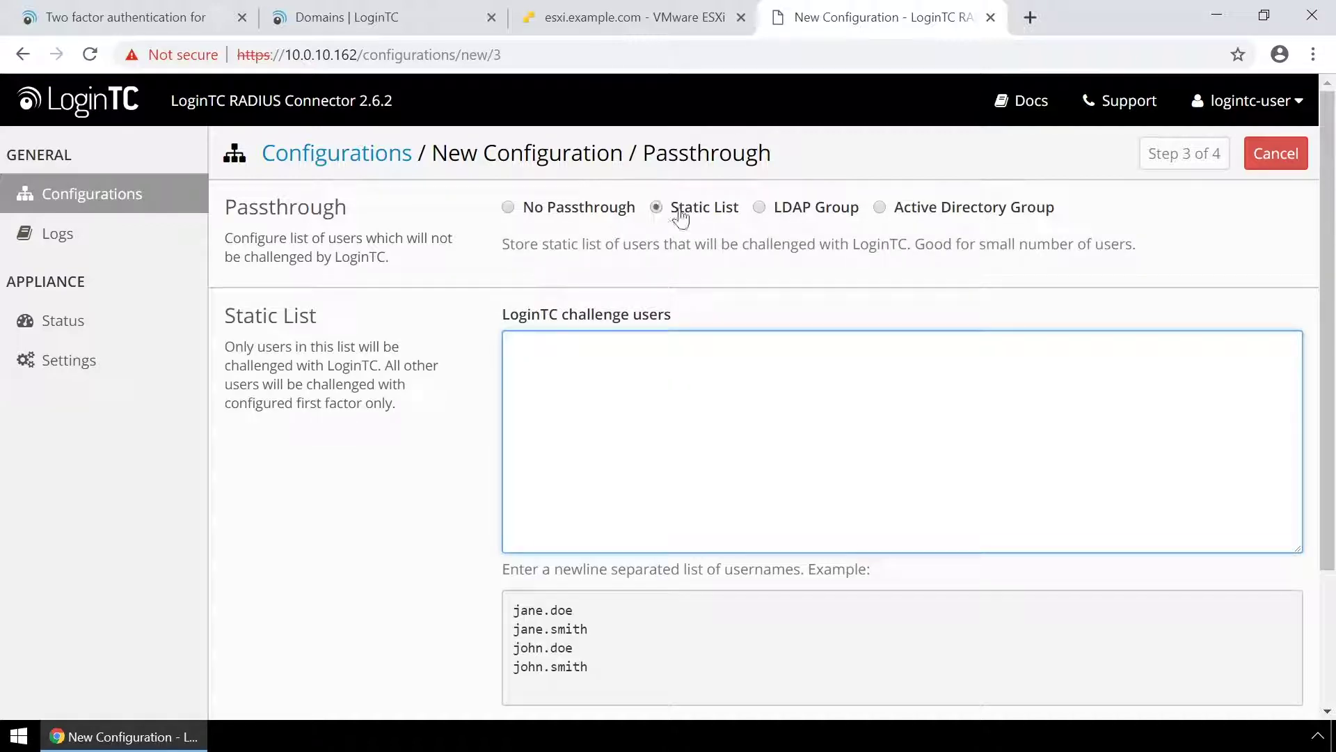
click(760, 207)
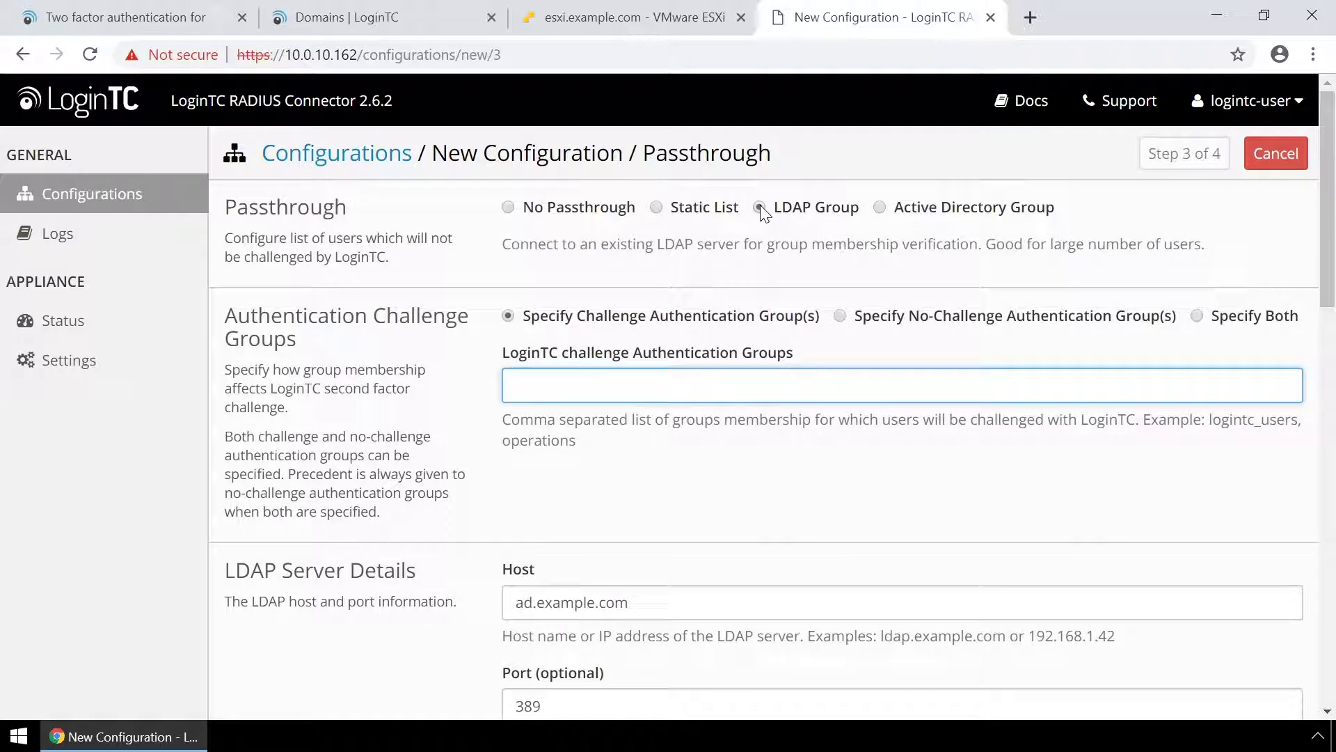
click(880, 207)
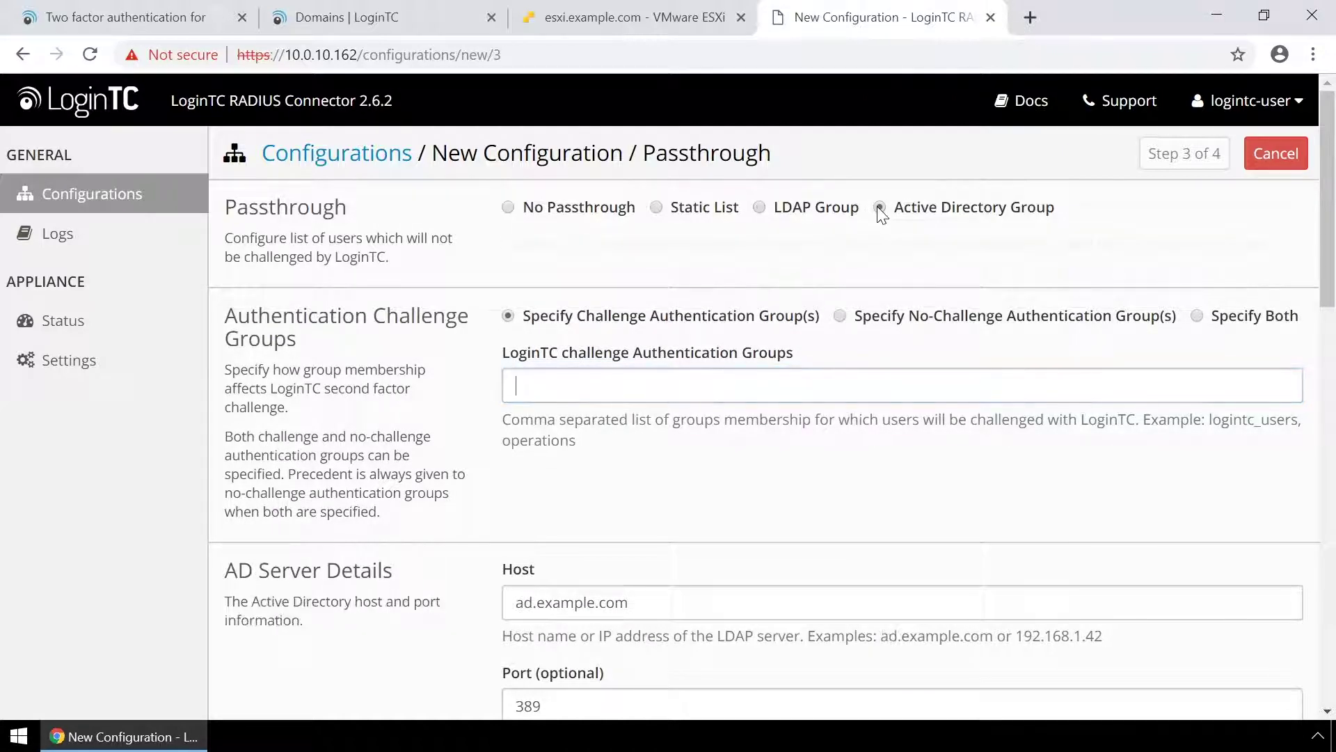
click(509, 208)
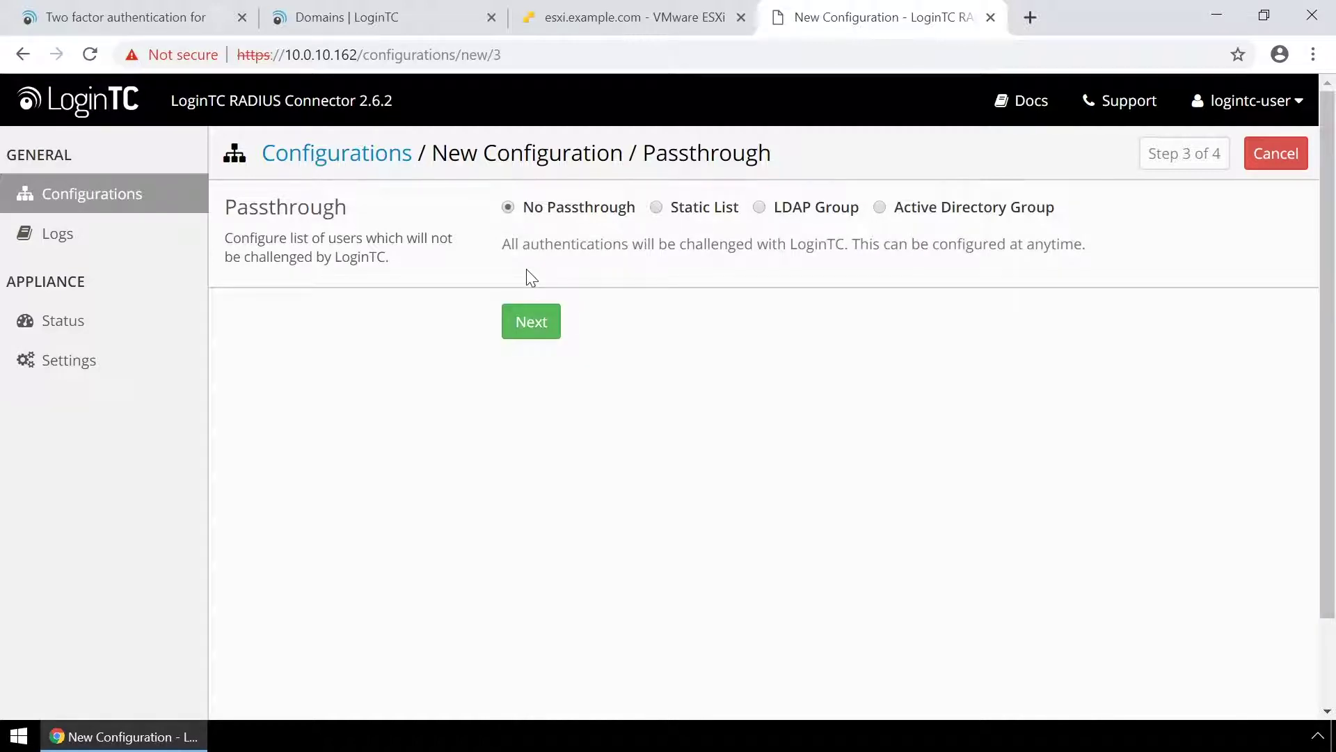
click(535, 325)
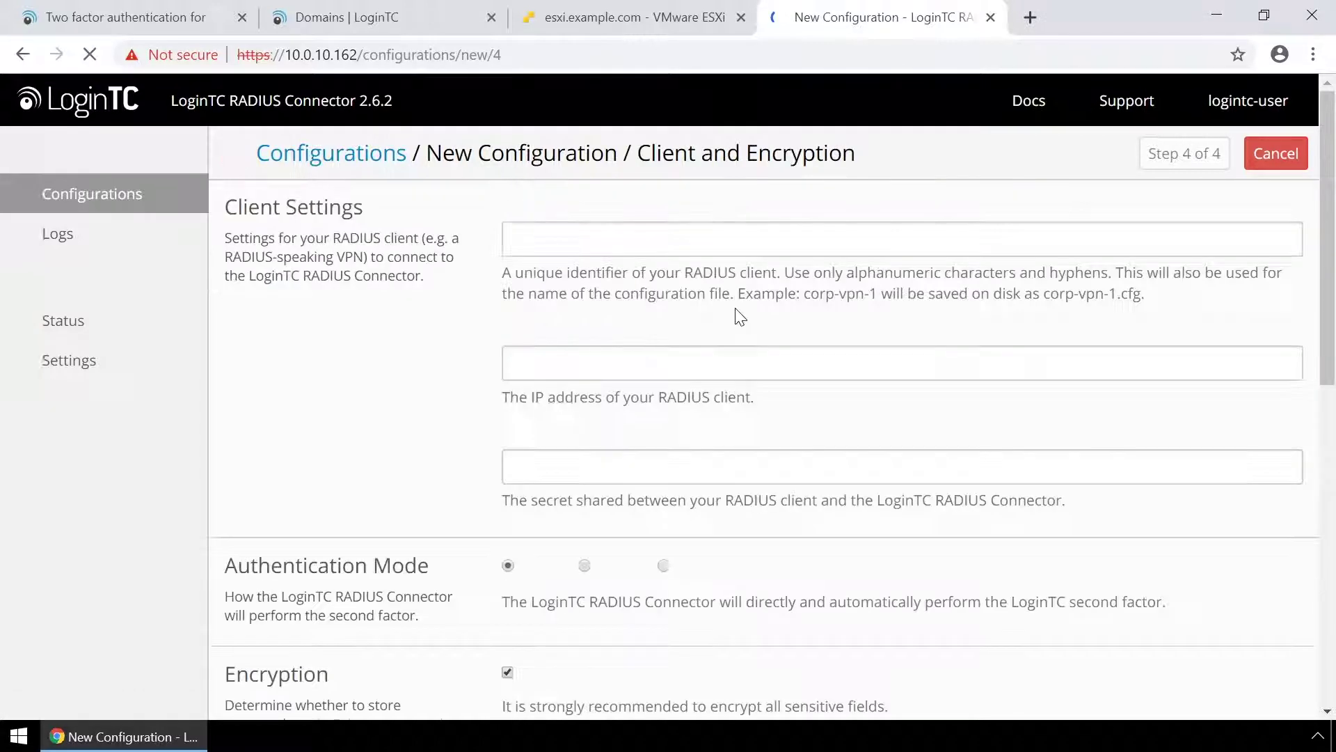
- Create configuration 'secure-access' for client 10.0.10.116 with a shared secret and Challenge mode
click(724, 254)
text(secure-access)
click(978, 368)
text(10.0.10.)
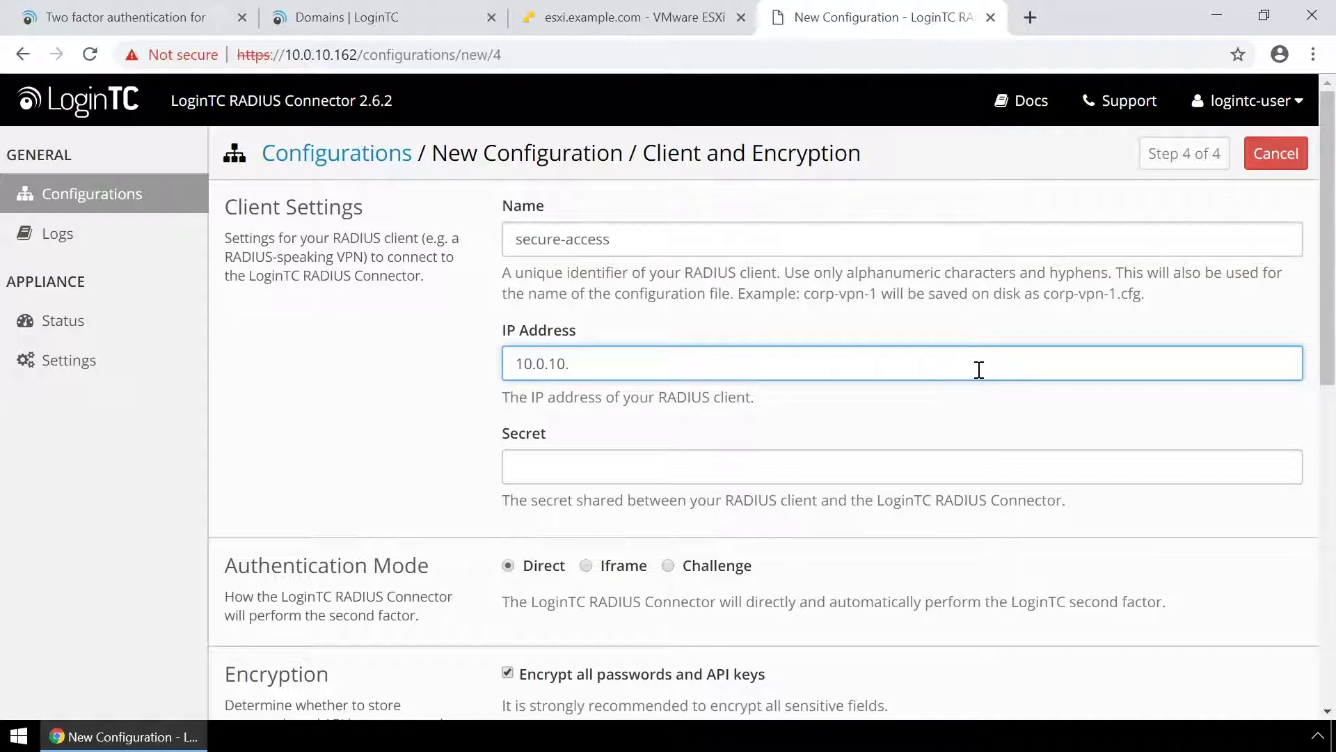
text(116)
click(987, 460)
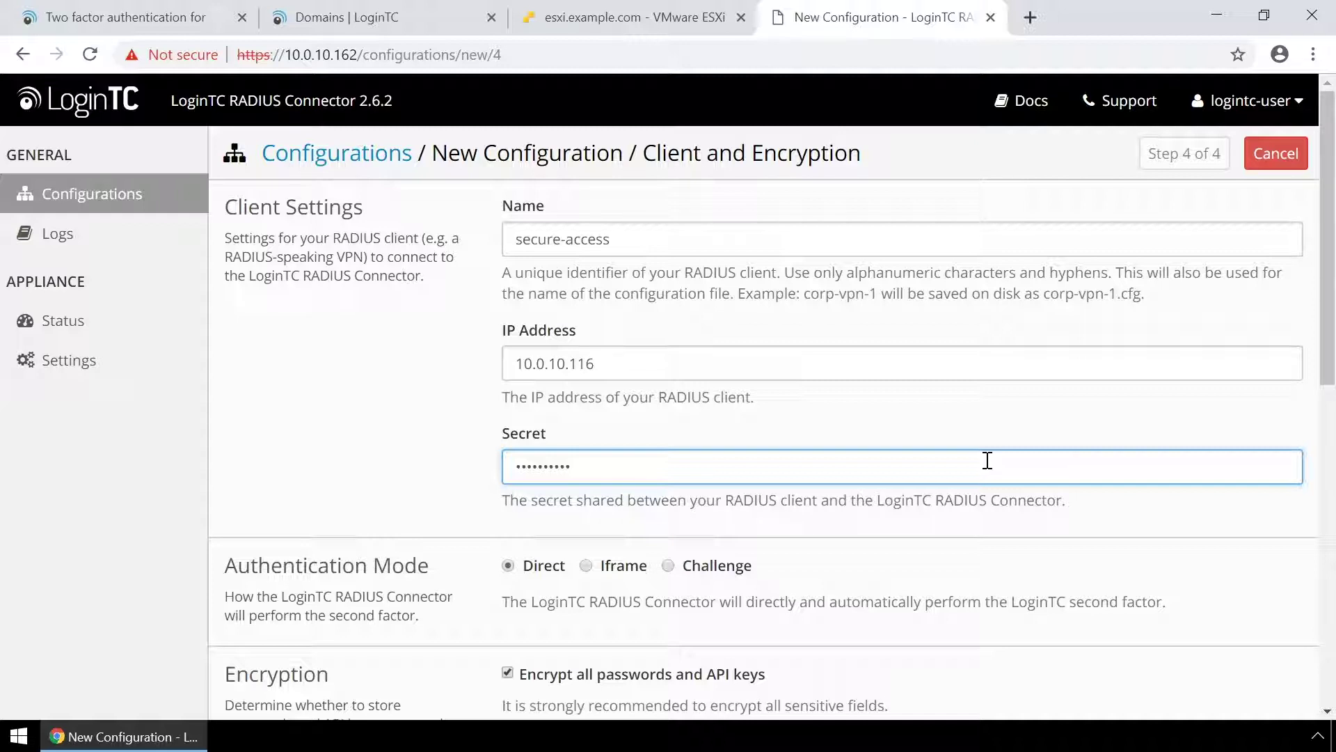
click(668, 565)
scroll(817, 599, down, 1)
scroll(817, 599, down, 2)
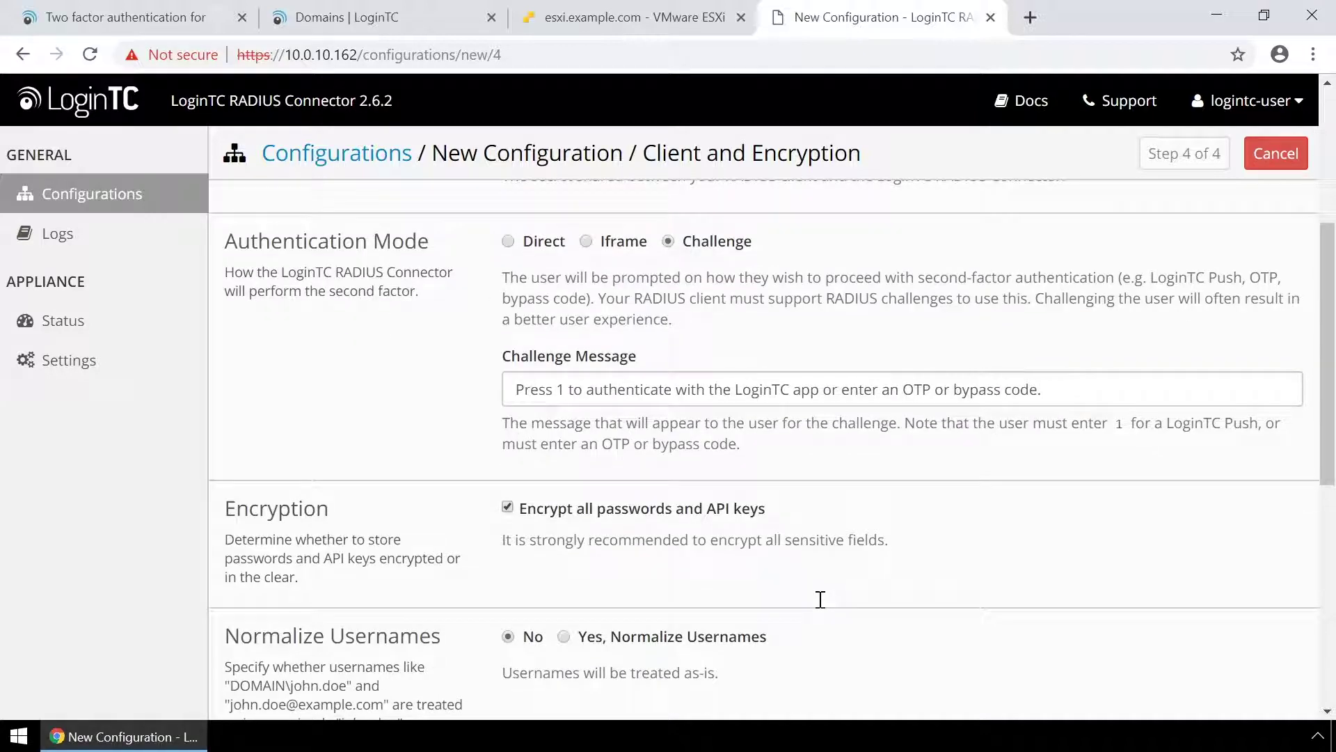
scroll(820, 600, down, 1)
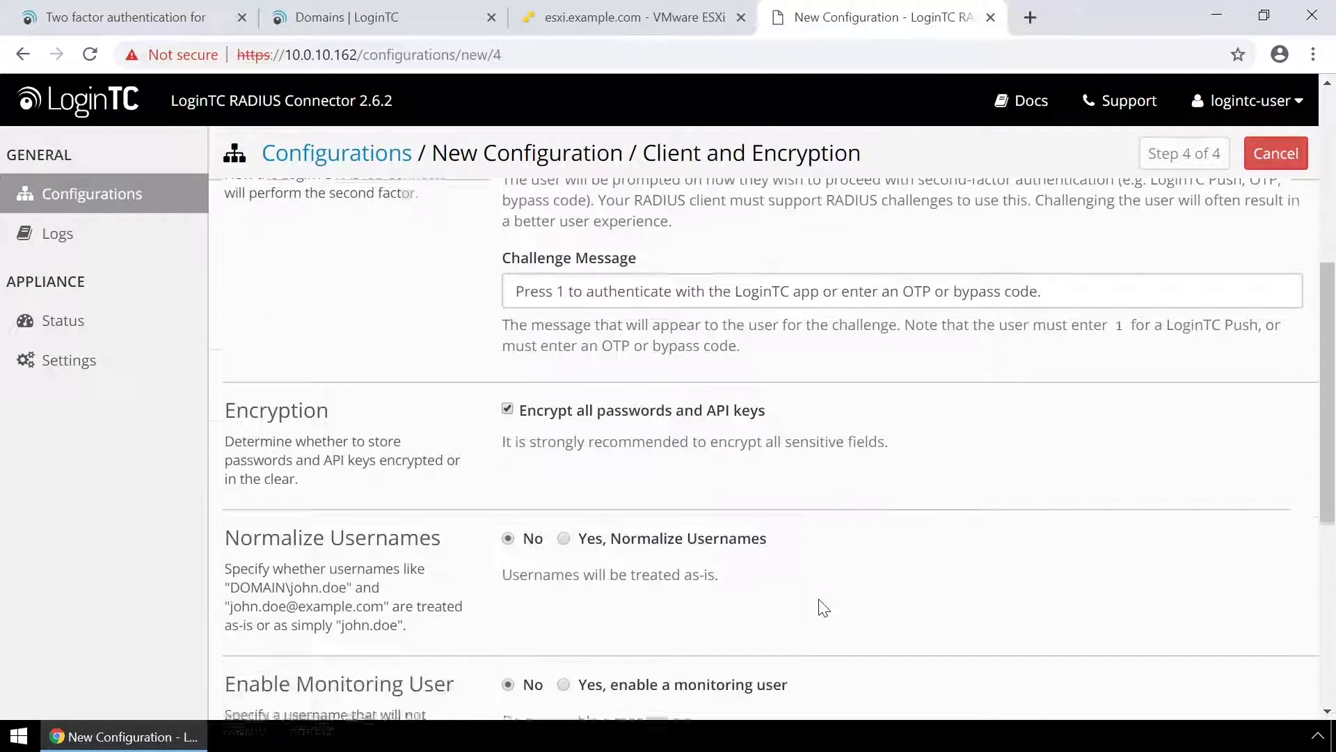
scroll(820, 603, down, 3)
click(547, 587)
click(608, 588)
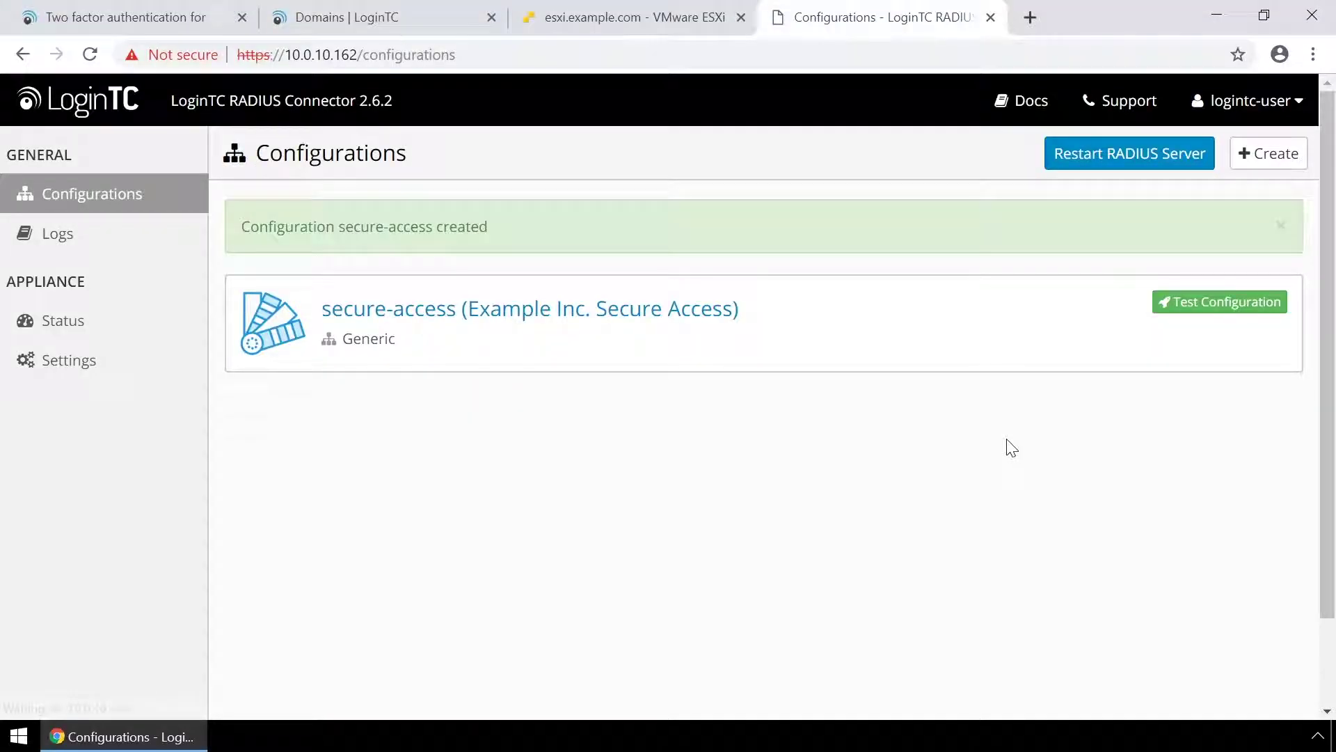
- Add member john.doe (John Doe) with an email to the Example Inc. Secure Access domain
click(367, 24)
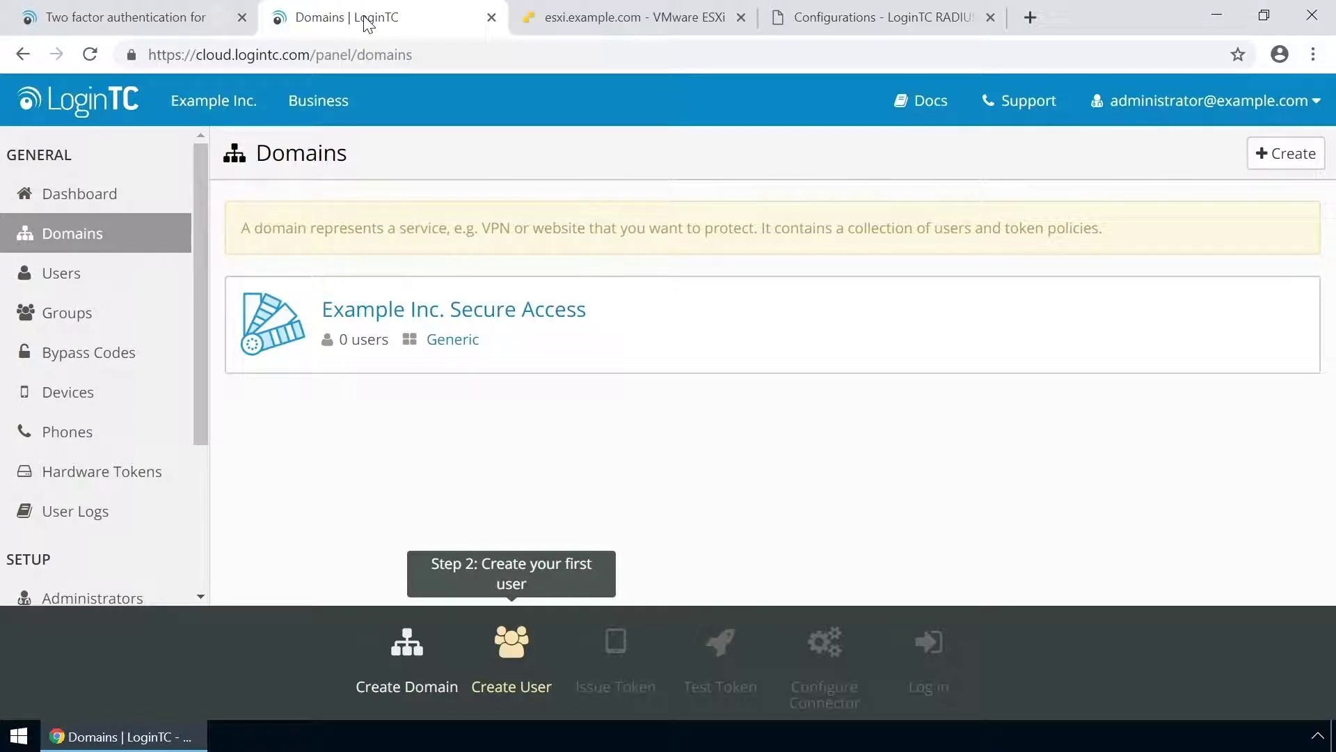
click(397, 318)
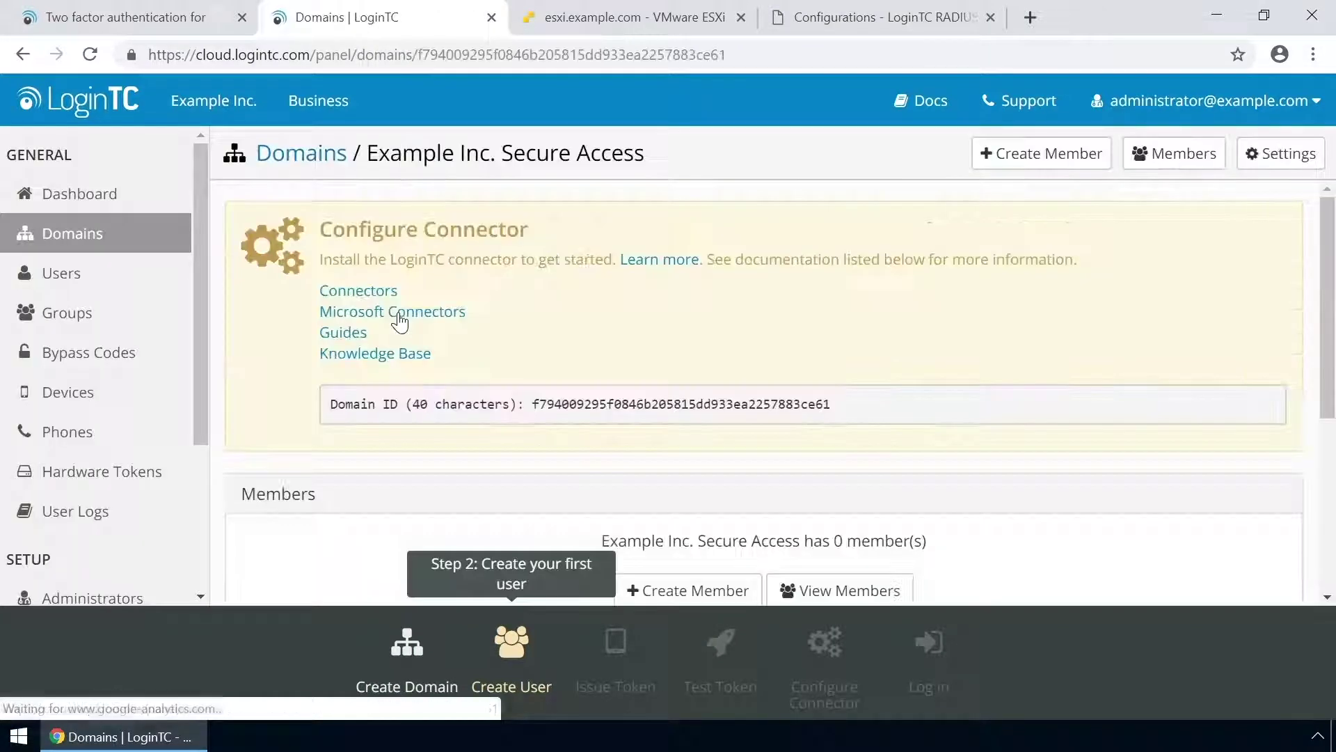
scroll(546, 337, down, 3)
click(691, 285)
text(john.doe)
key(Tab)
text(John D)
key(Tab)
text(john.doe@example.com)
scroll(560, 582, down, 1)
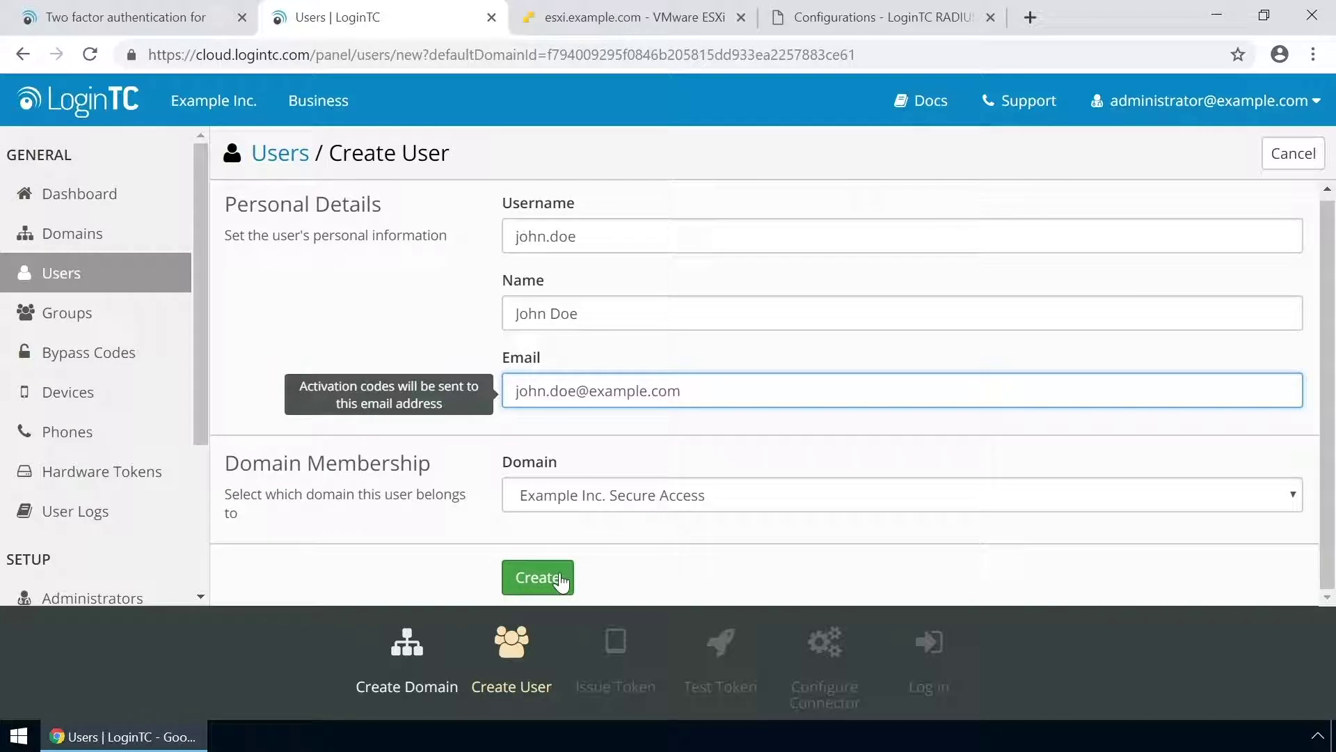
click(560, 580)
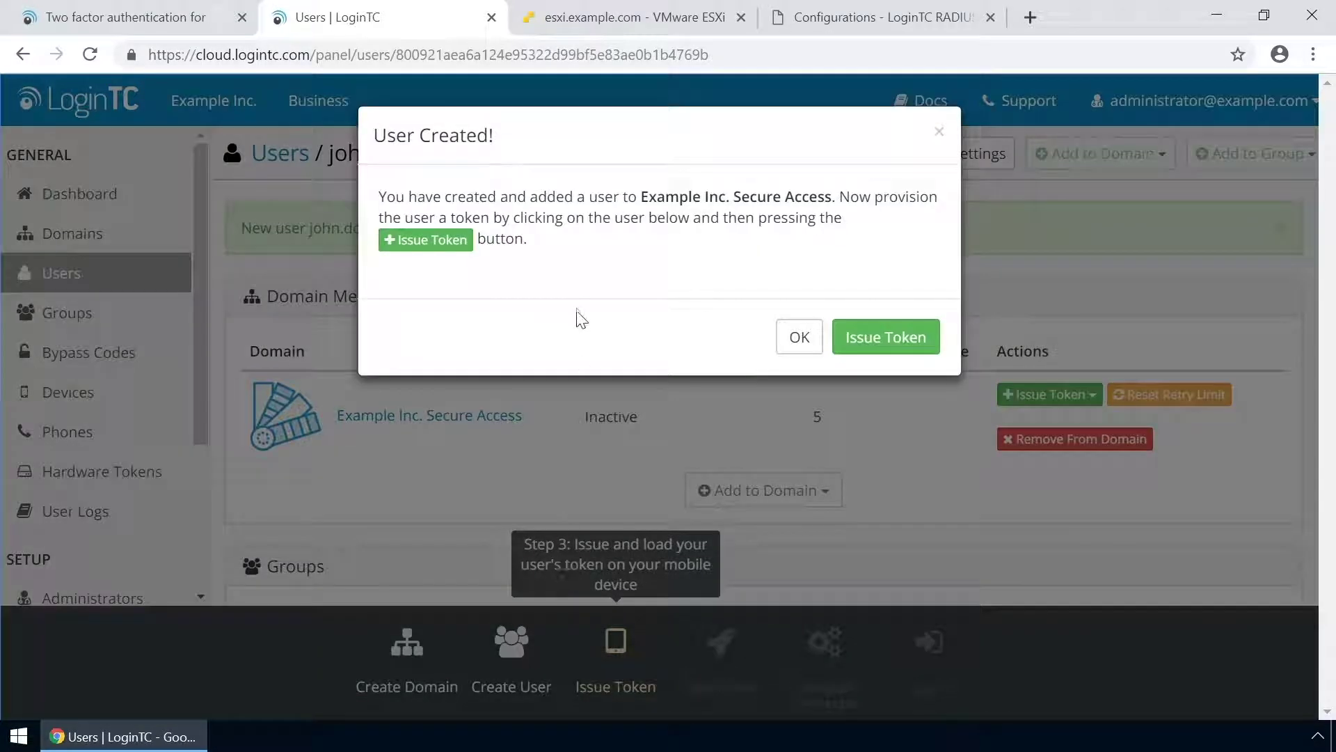
- Issue john.doe a token so it shows Pending with an activation code
click(874, 338)
click(1099, 421)
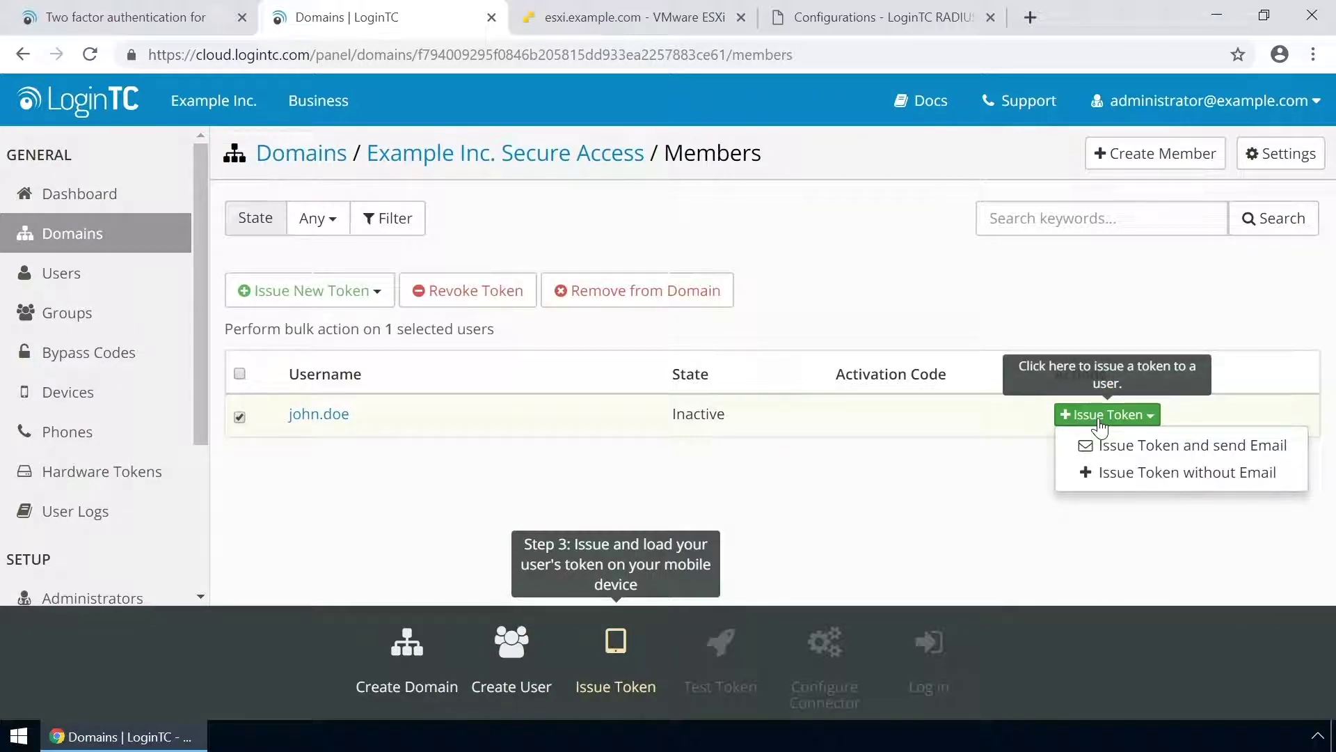
click(1118, 472)
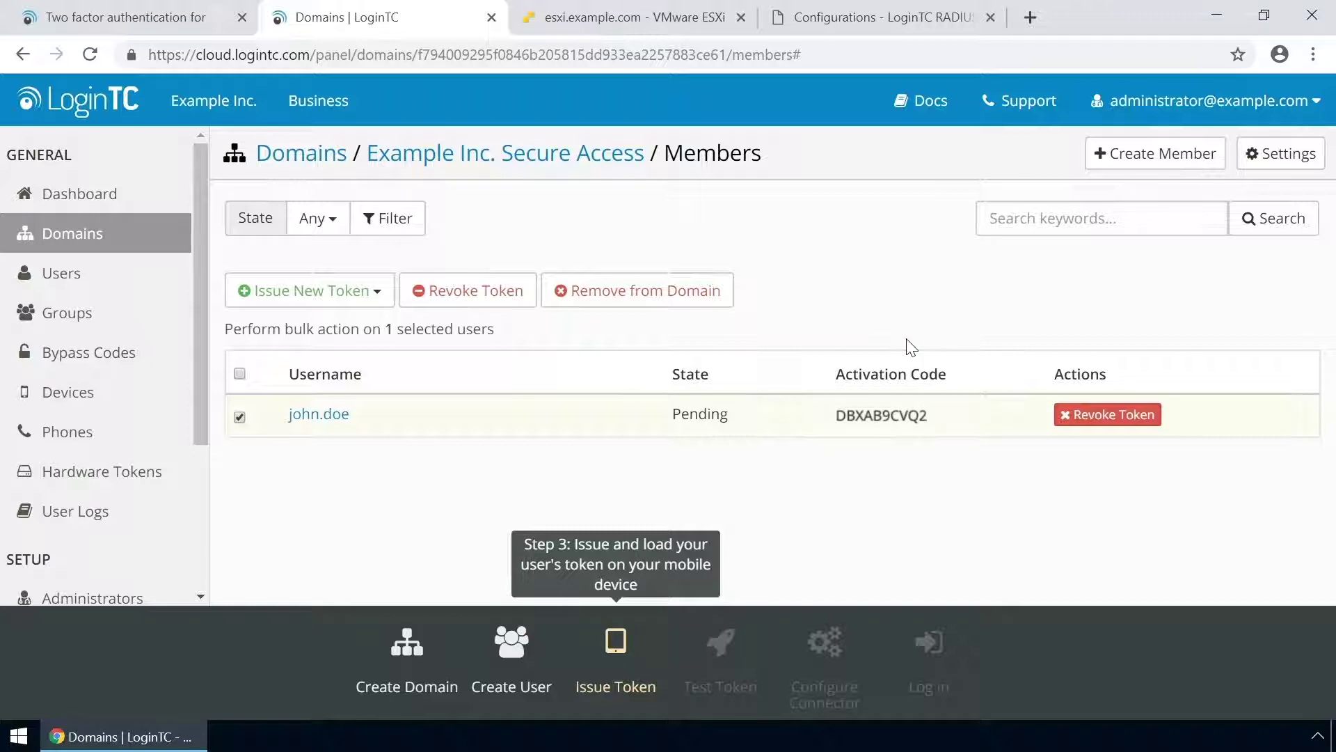
- Send a test push notification to john.doe's token and dismiss the approved result
click(334, 416)
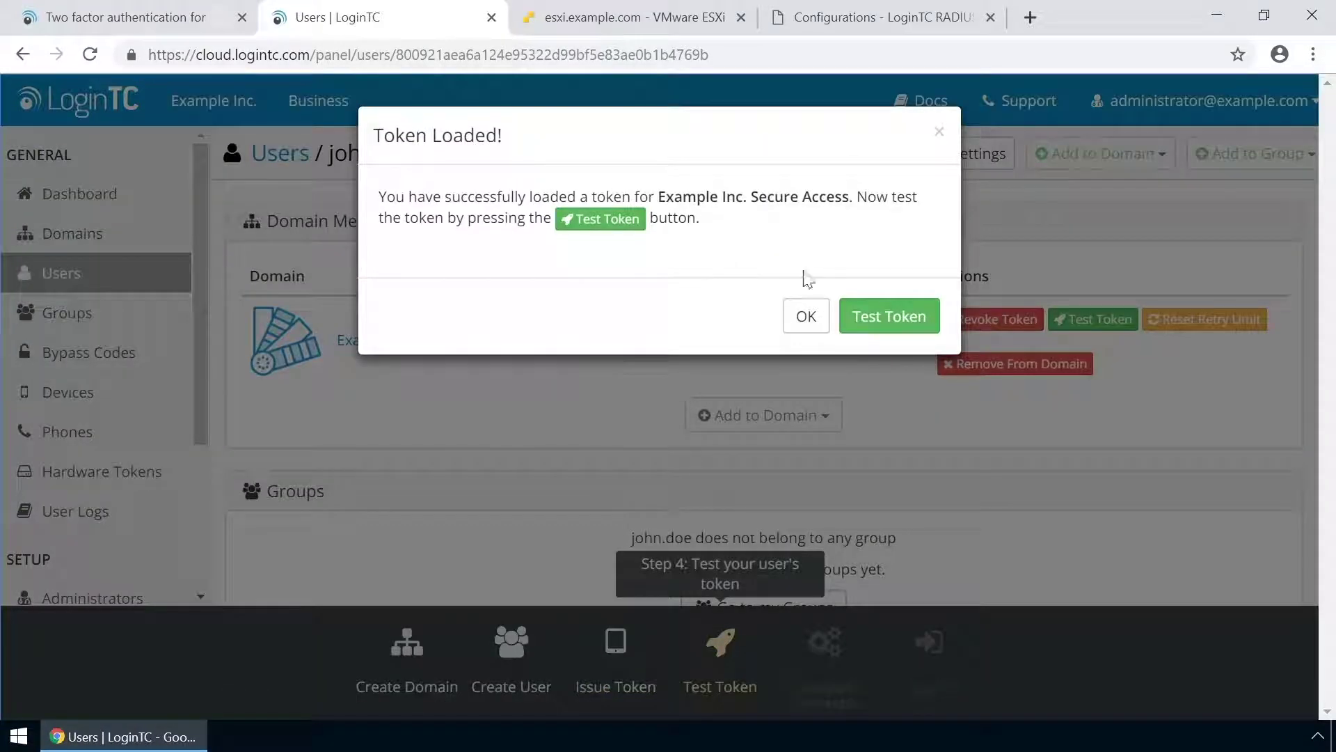
click(898, 319)
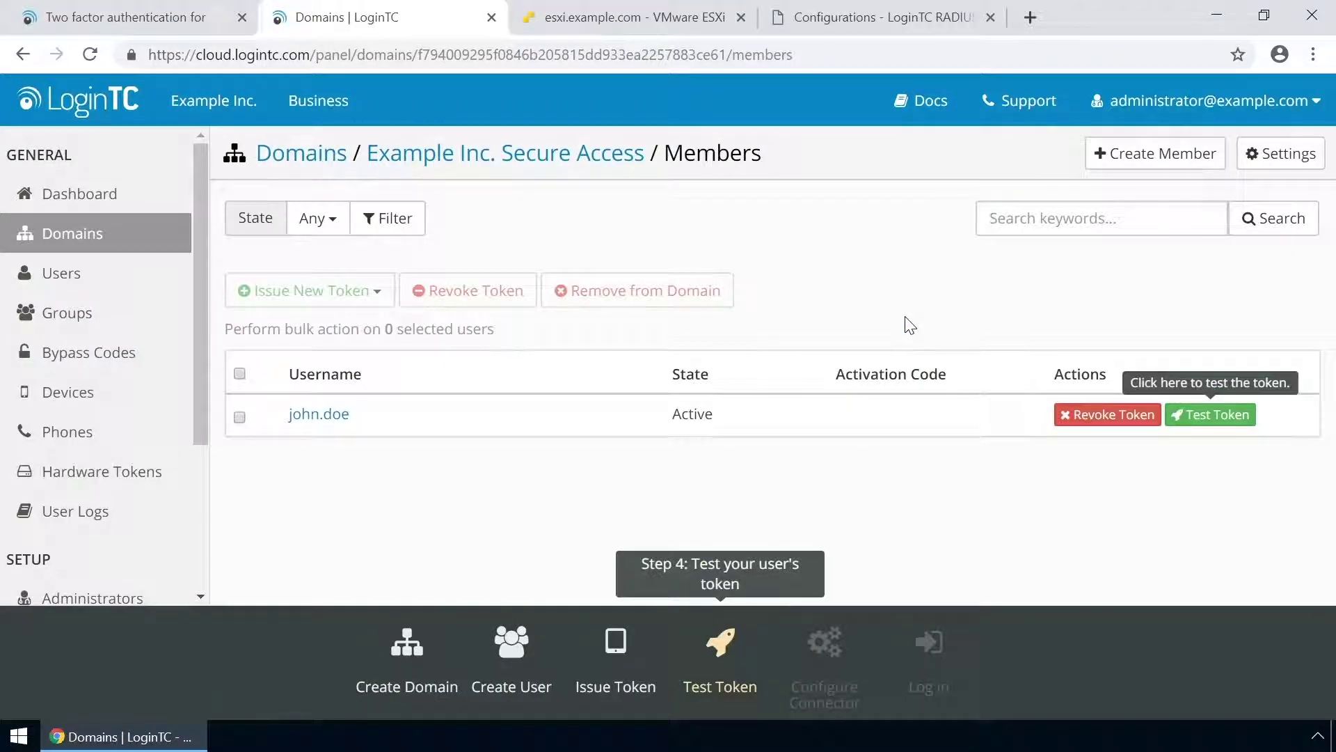
click(1211, 414)
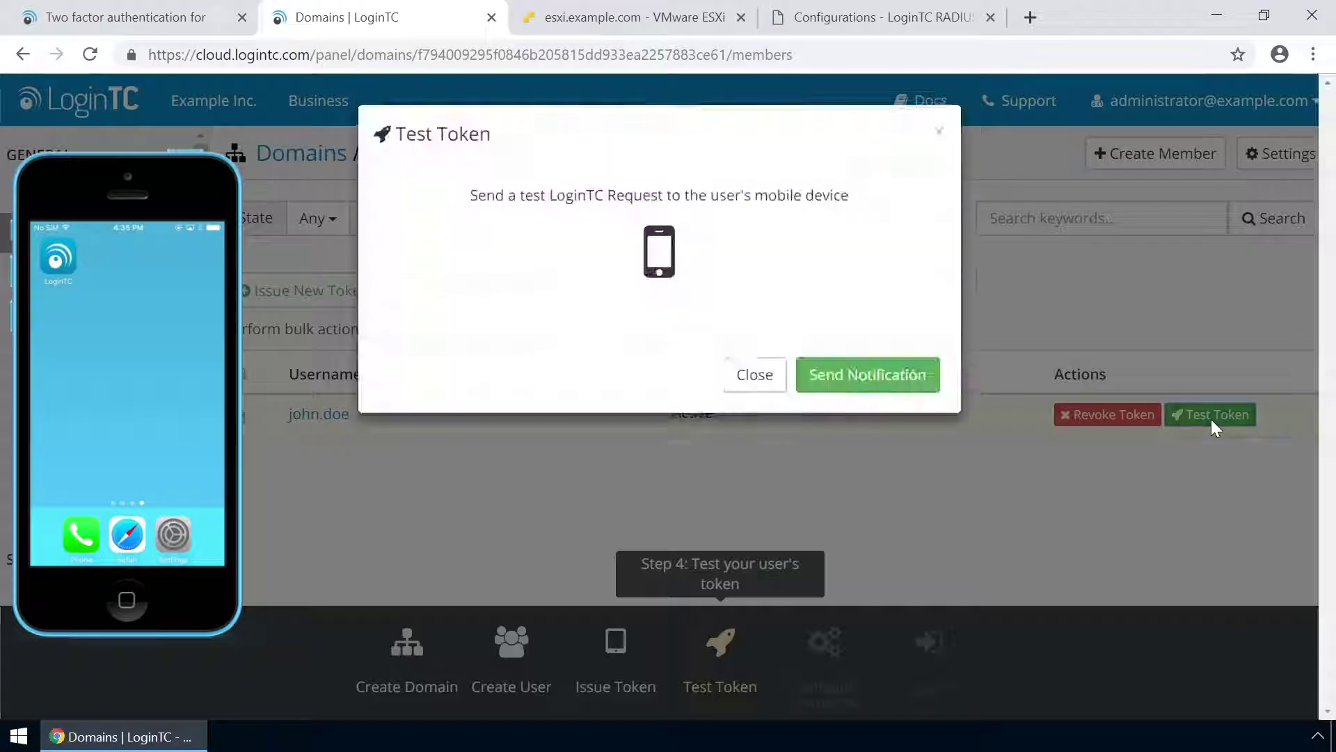
click(899, 375)
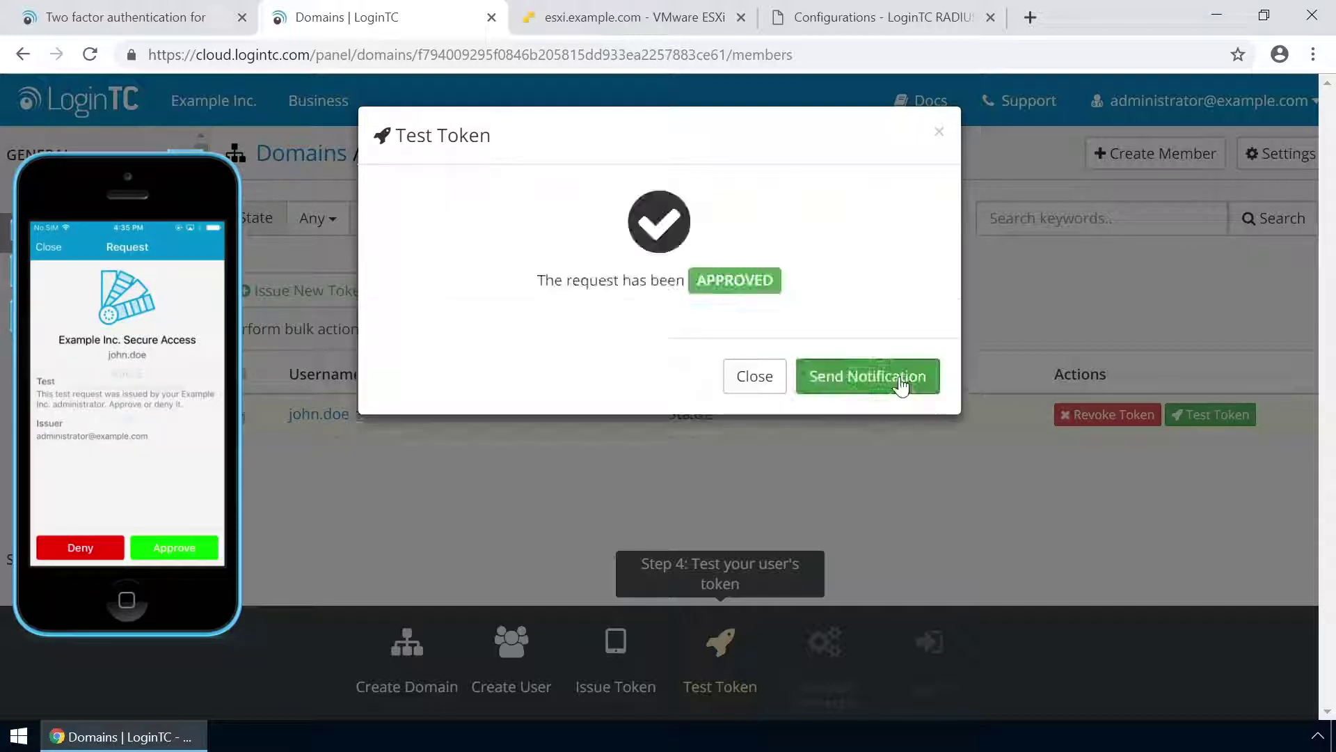
click(755, 378)
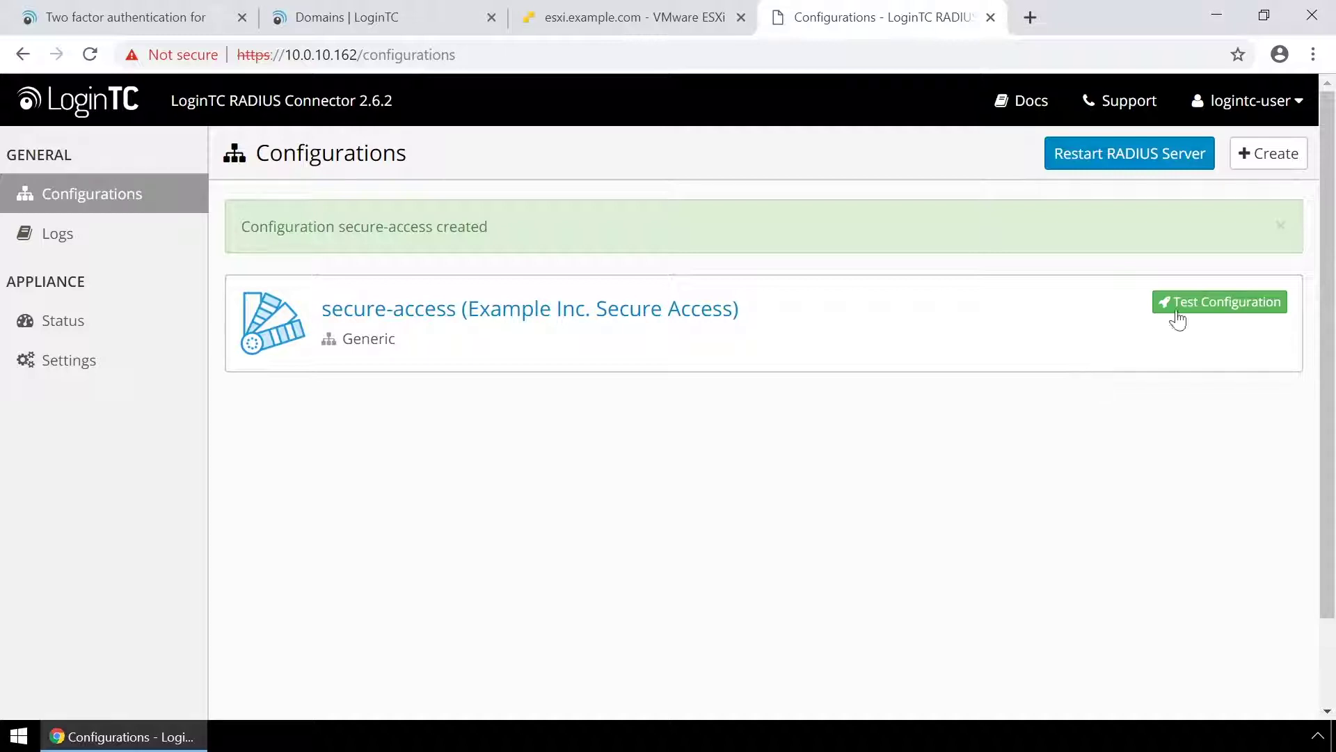
- Test the secure-access configuration with a username and password, approving the simulated request
click(1197, 304)
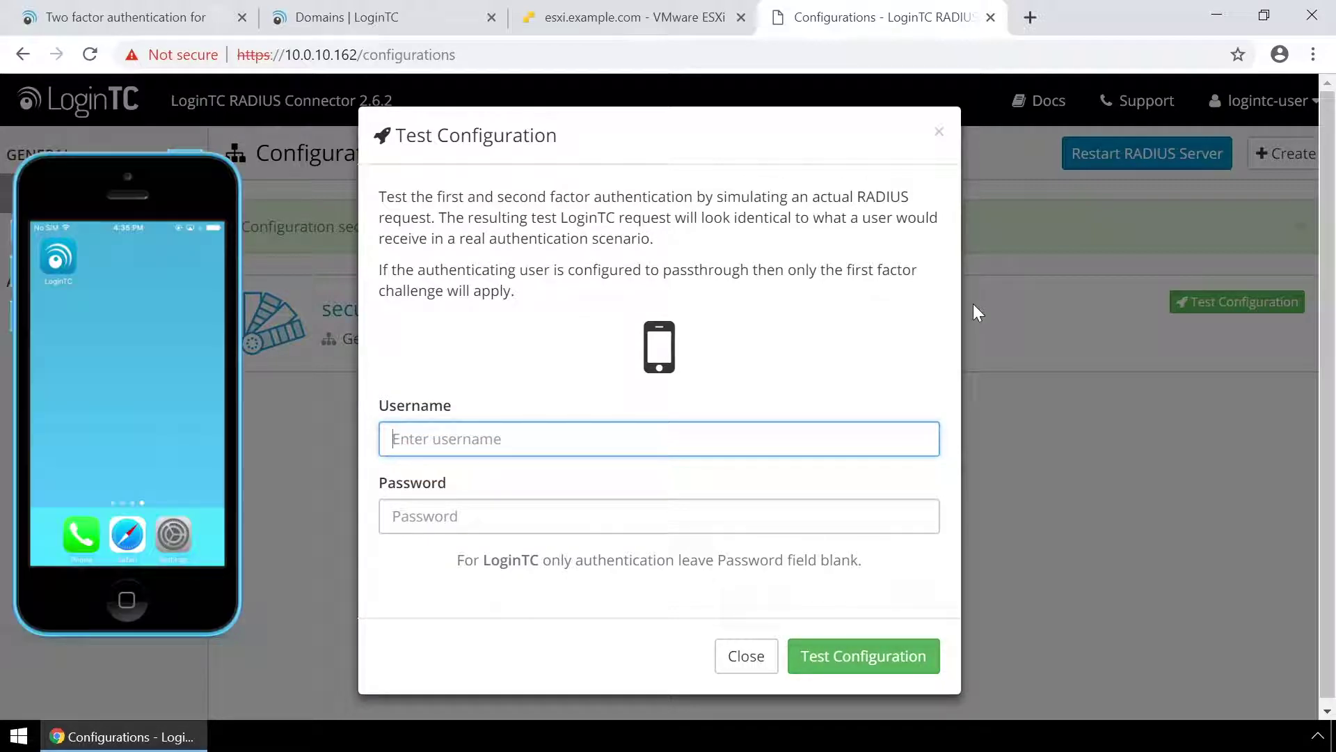
text(john.doe)
key(Tab)
text(passwor)
click(877, 665)
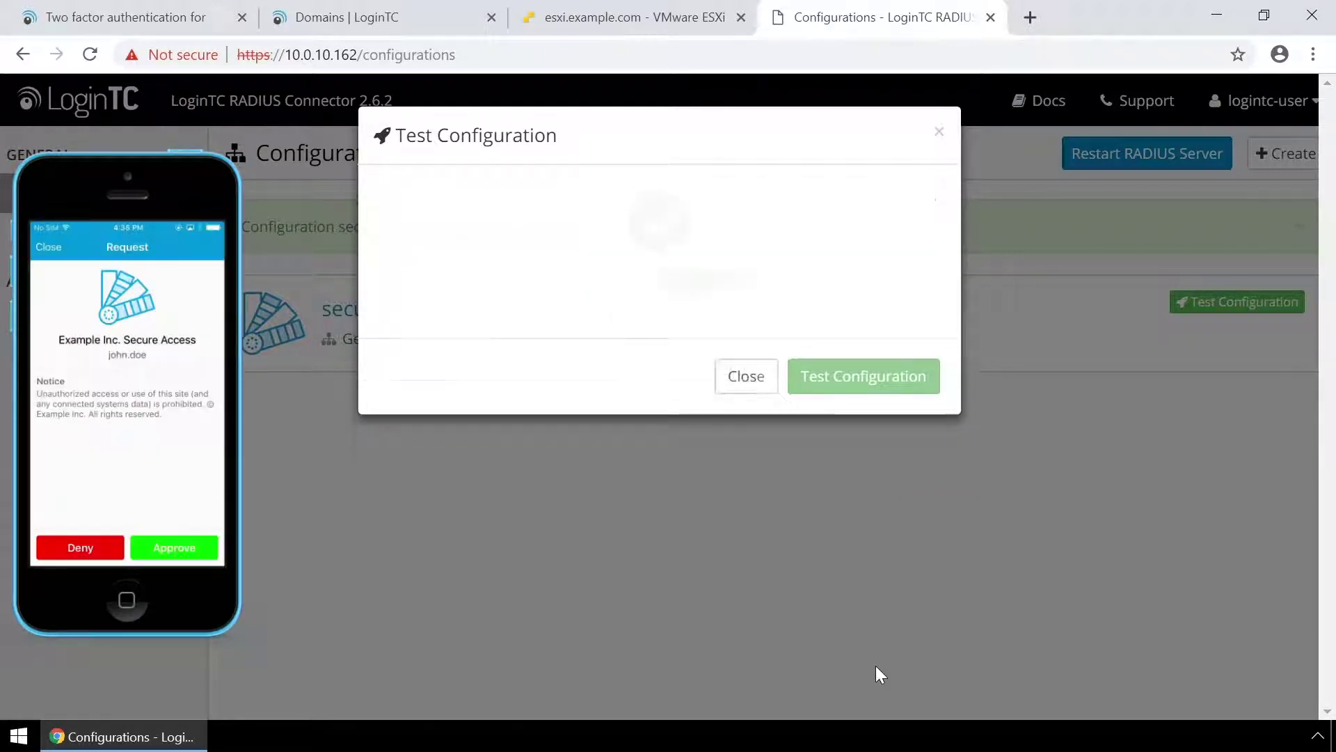
click(752, 389)
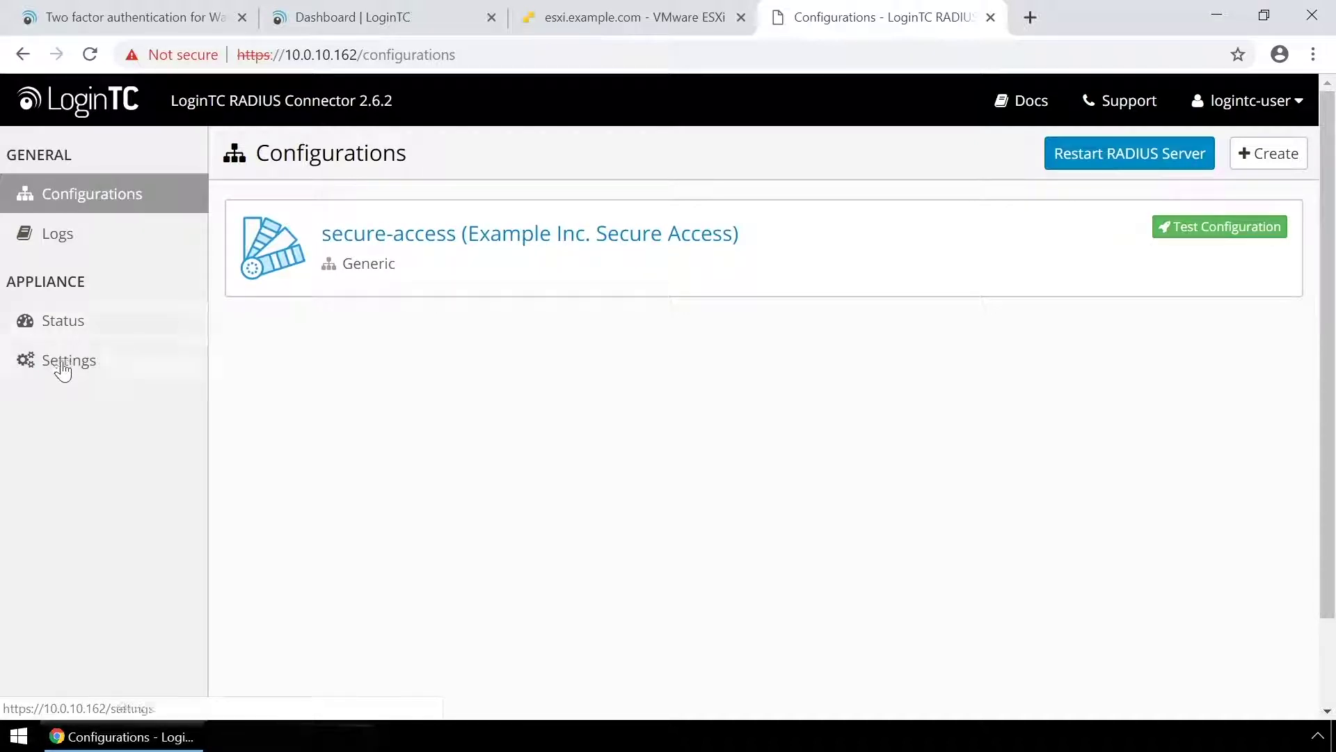
- Go to Settings under Appliance in the connector sidebar
click(62, 365)
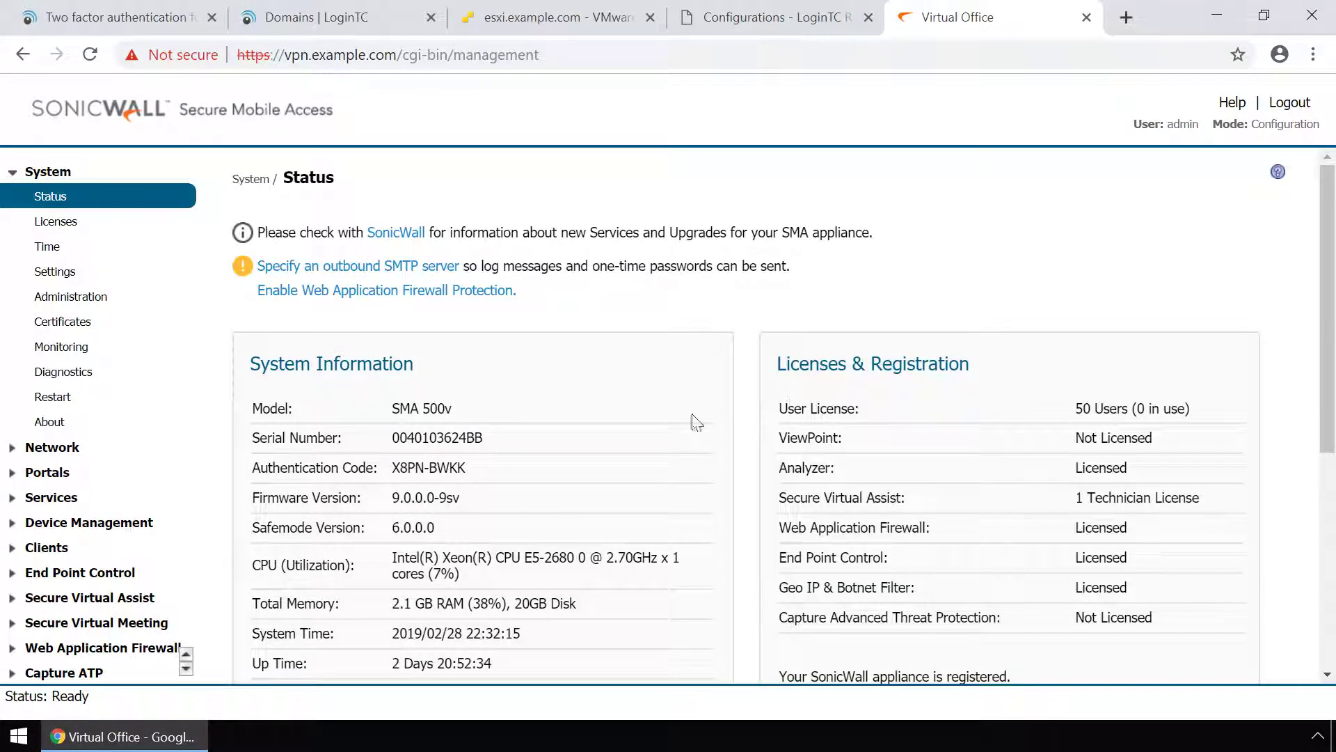
- Start a new portal from the Portals list and confirm its name
click(52, 472)
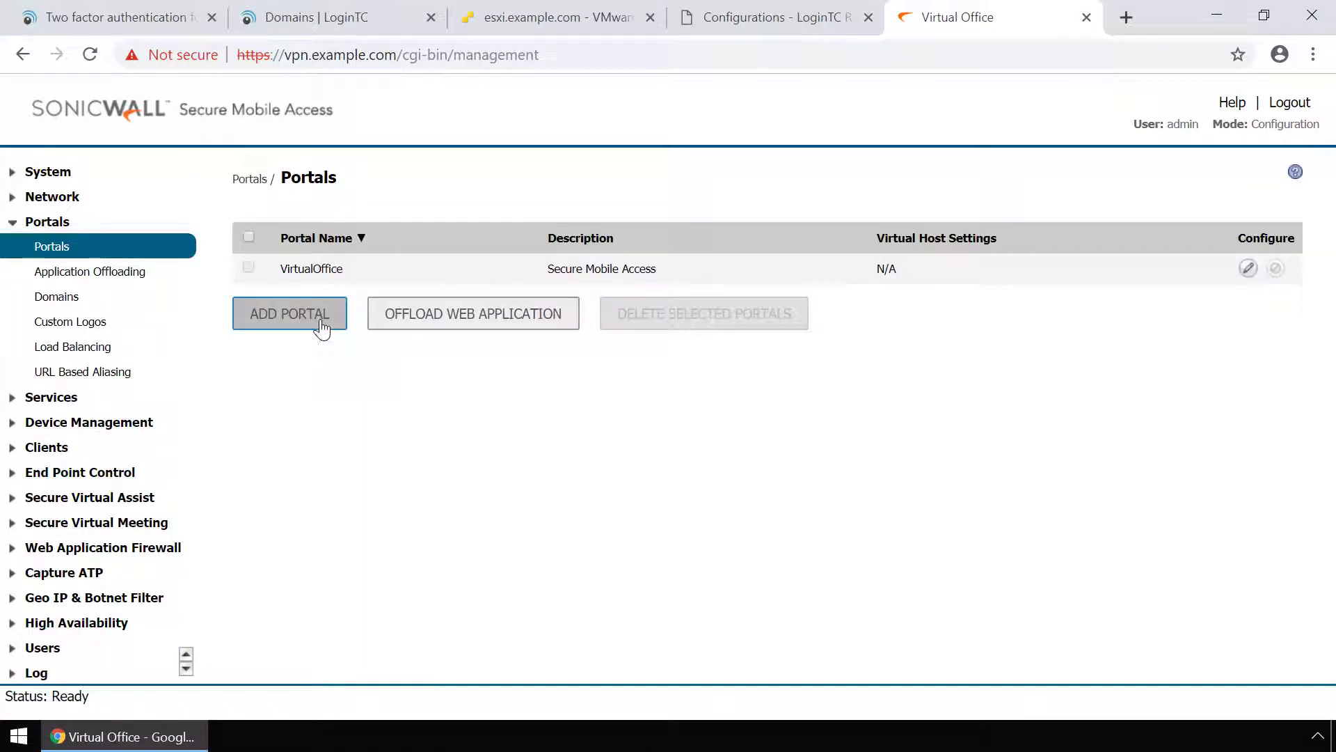
click(322, 329)
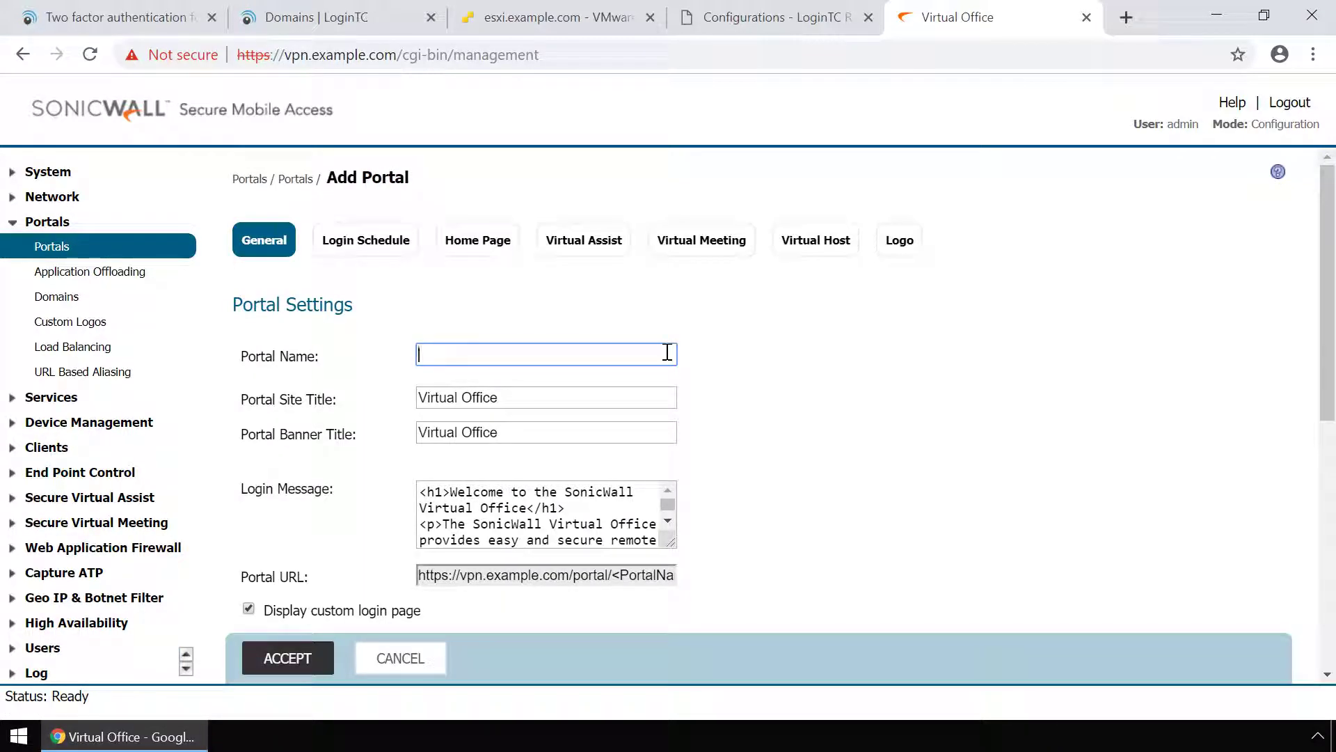
text(sslvpn)
click(704, 392)
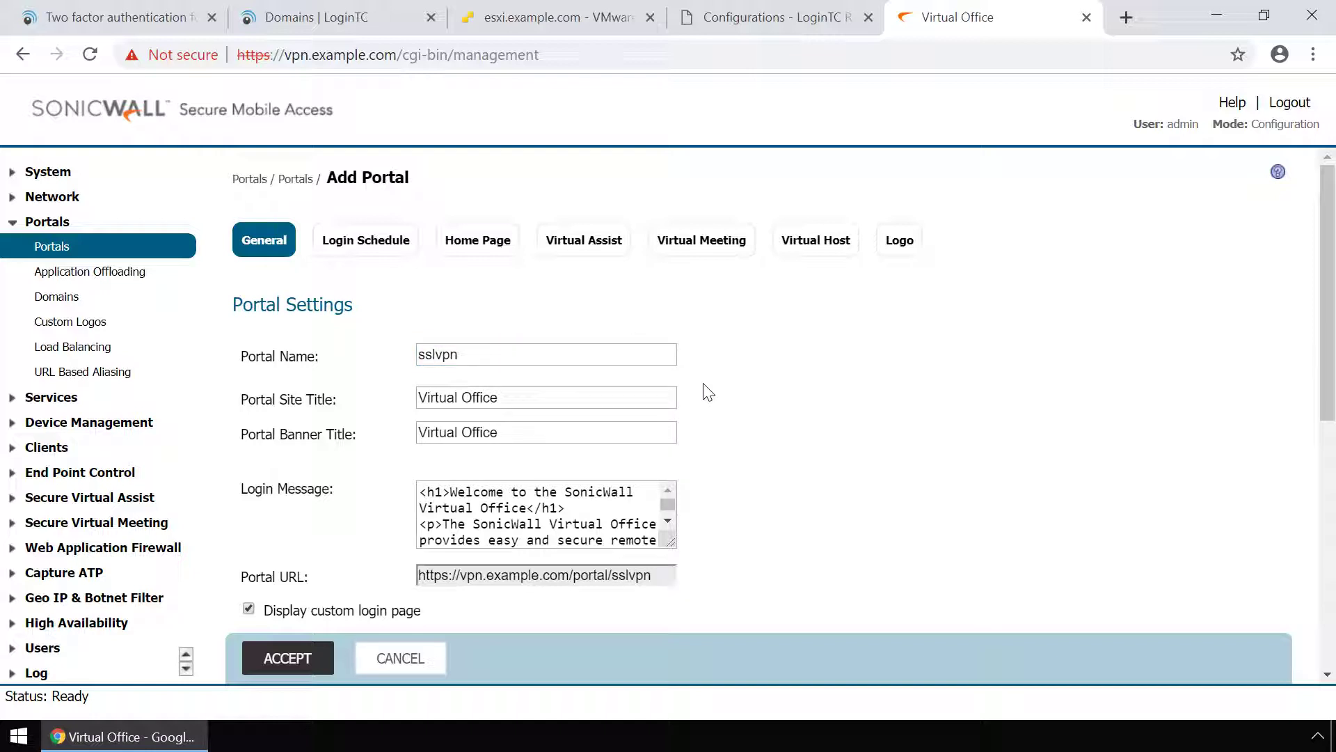
- Set the virtual host domain to vpn.example.com, accept, and restart the web server
click(842, 260)
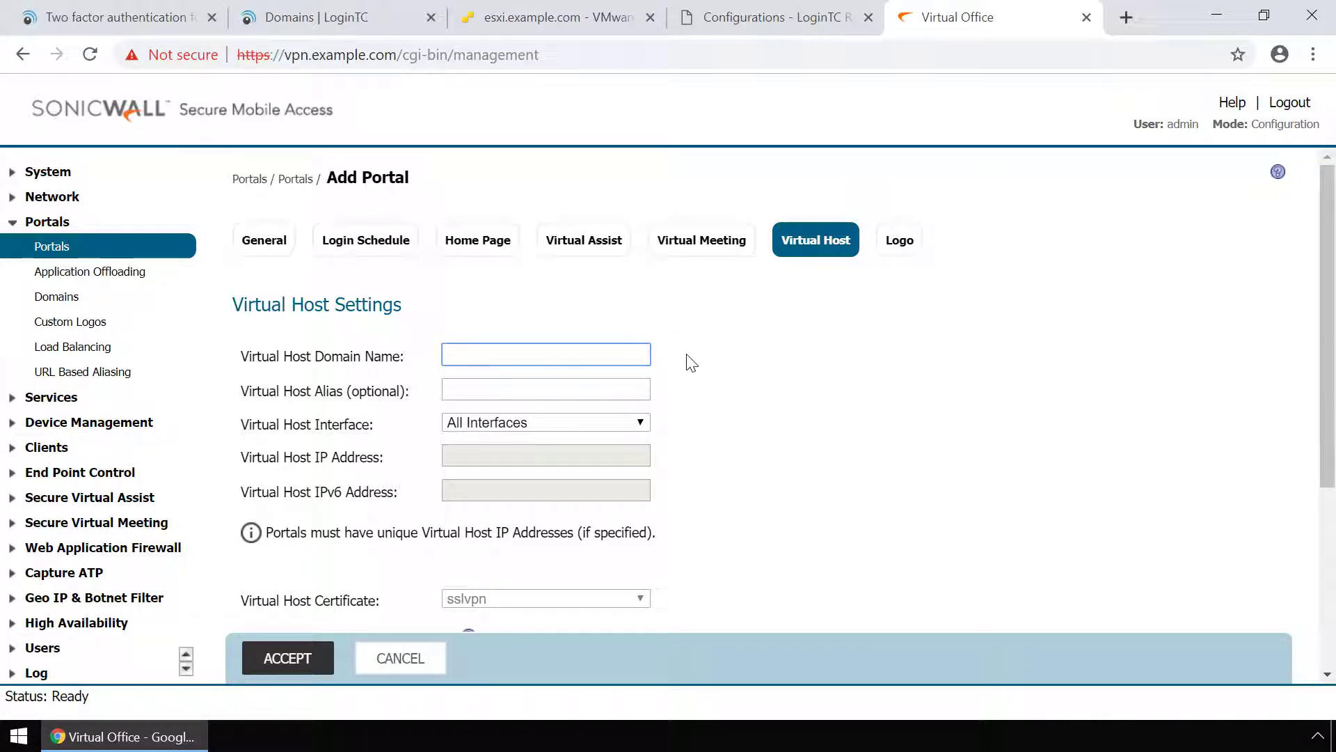
text(vpn.example.com)
click(309, 658)
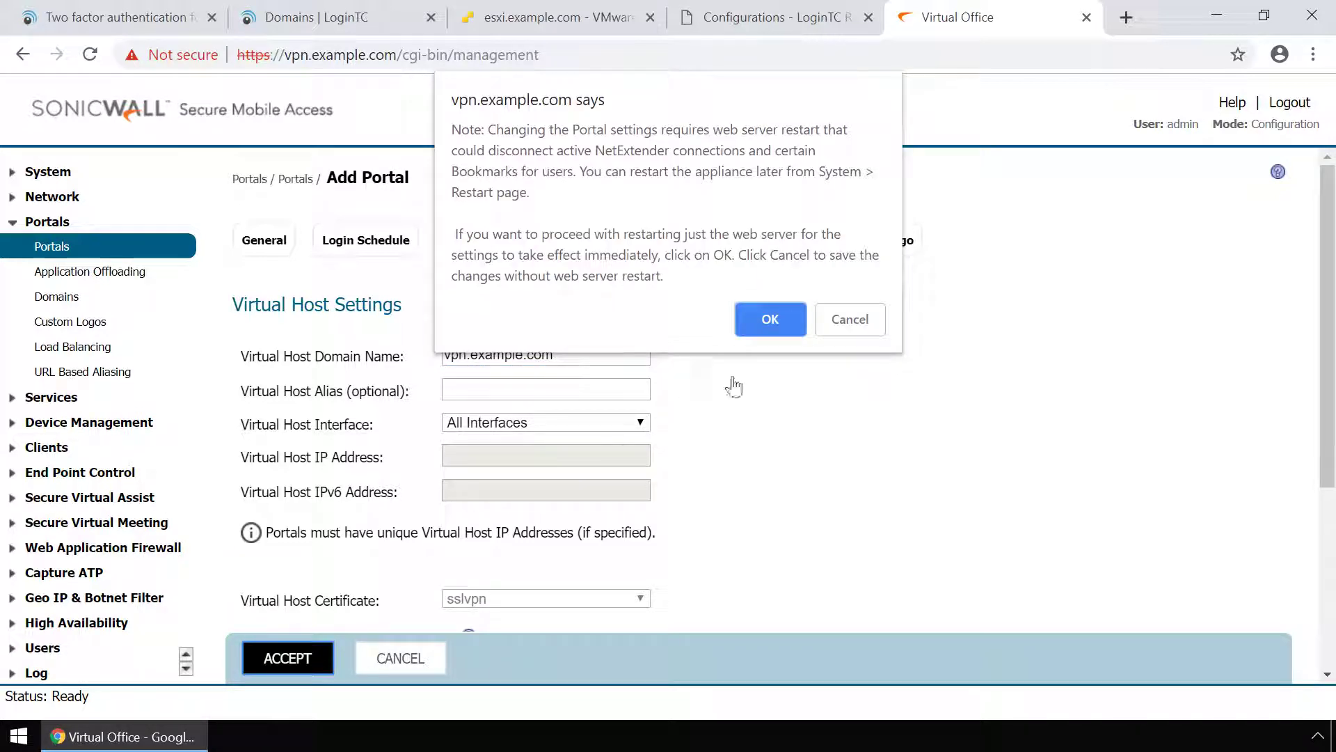
click(770, 323)
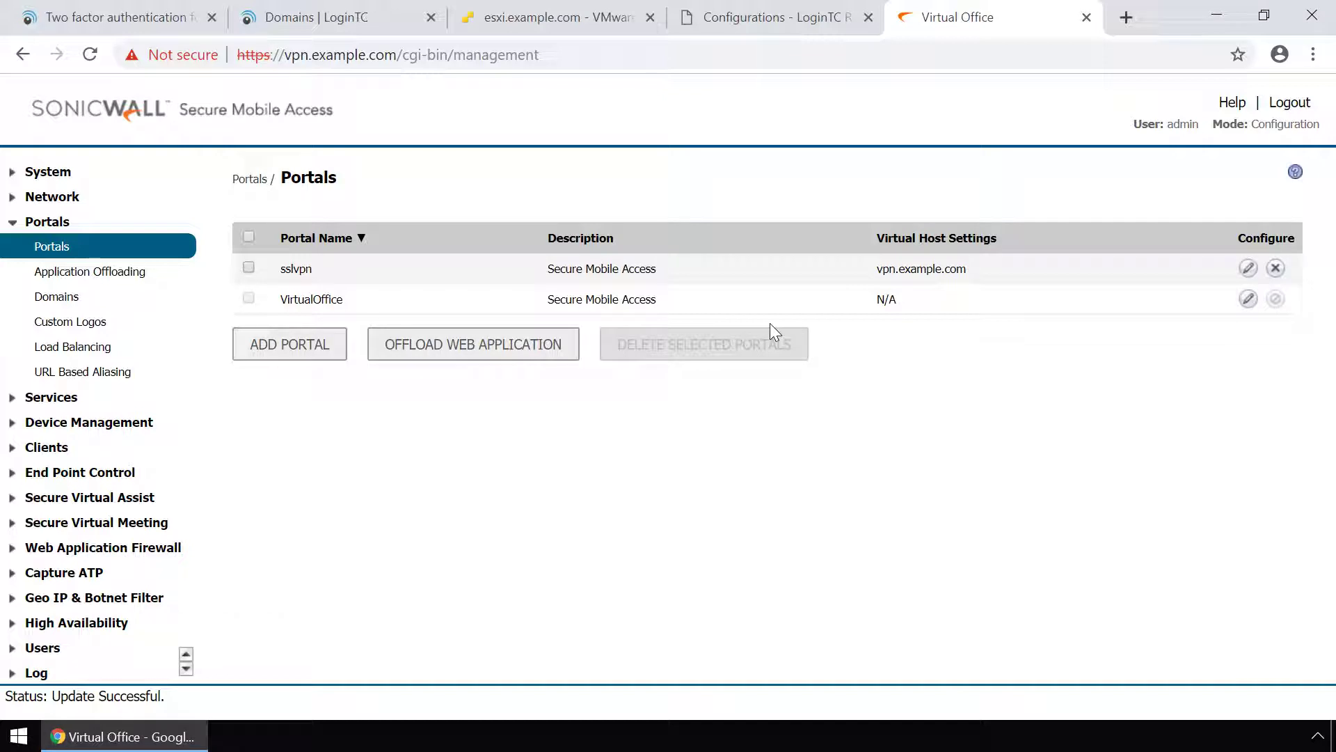
- Define RADIUS domain LoginTC-Radius with server 10.0.10.162 and shared secret, then test the server
click(58, 298)
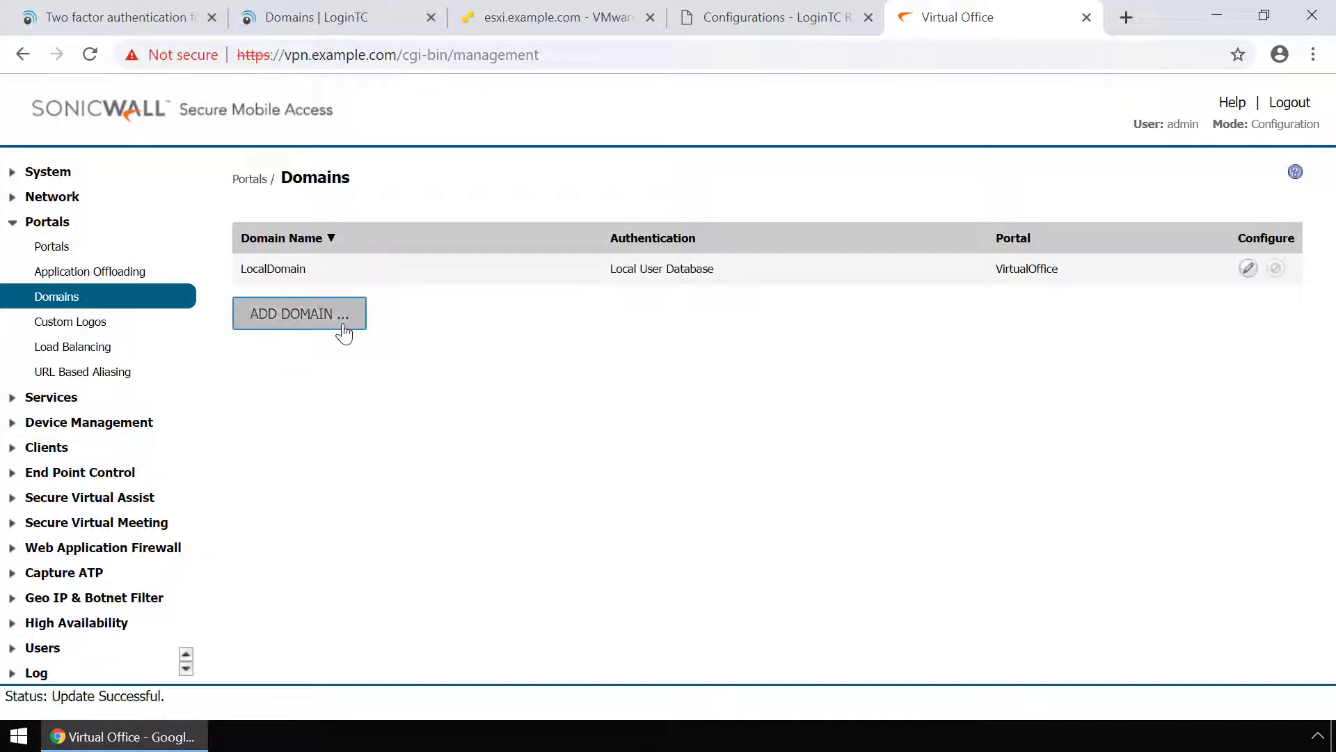
click(355, 331)
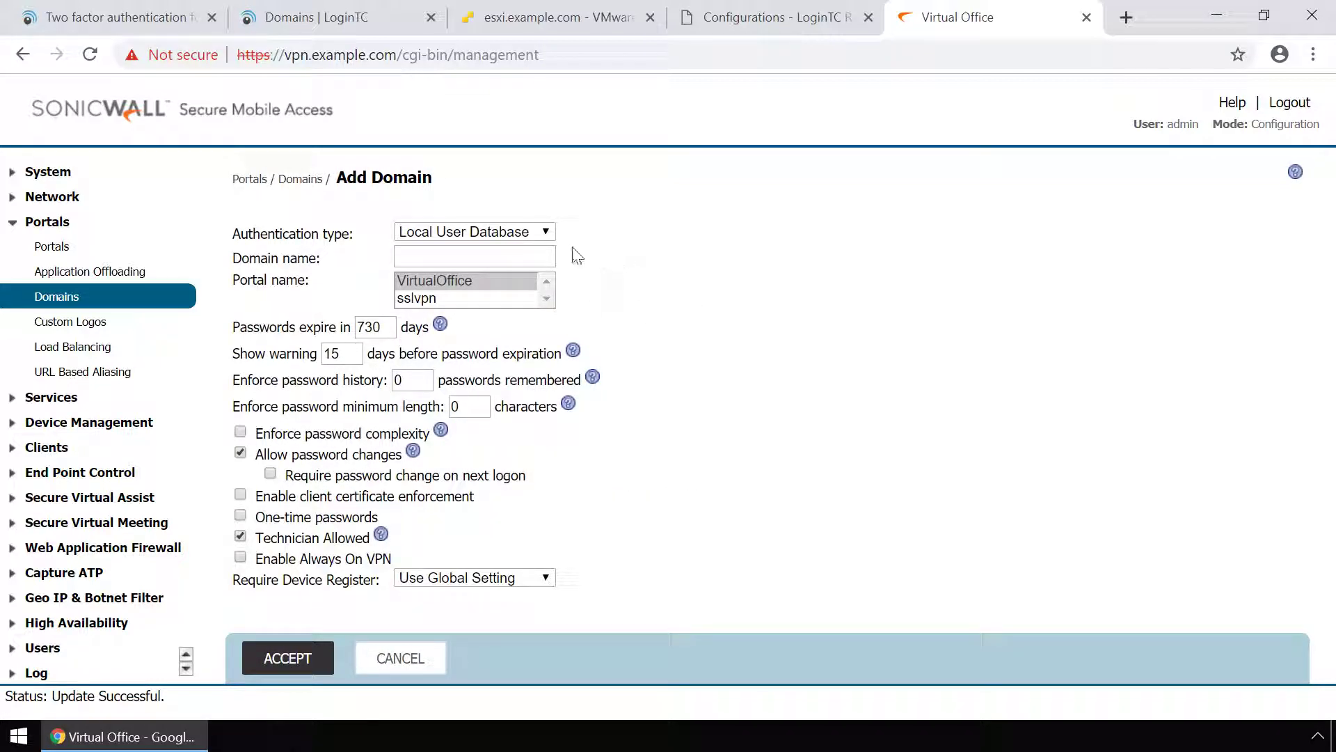
click(547, 232)
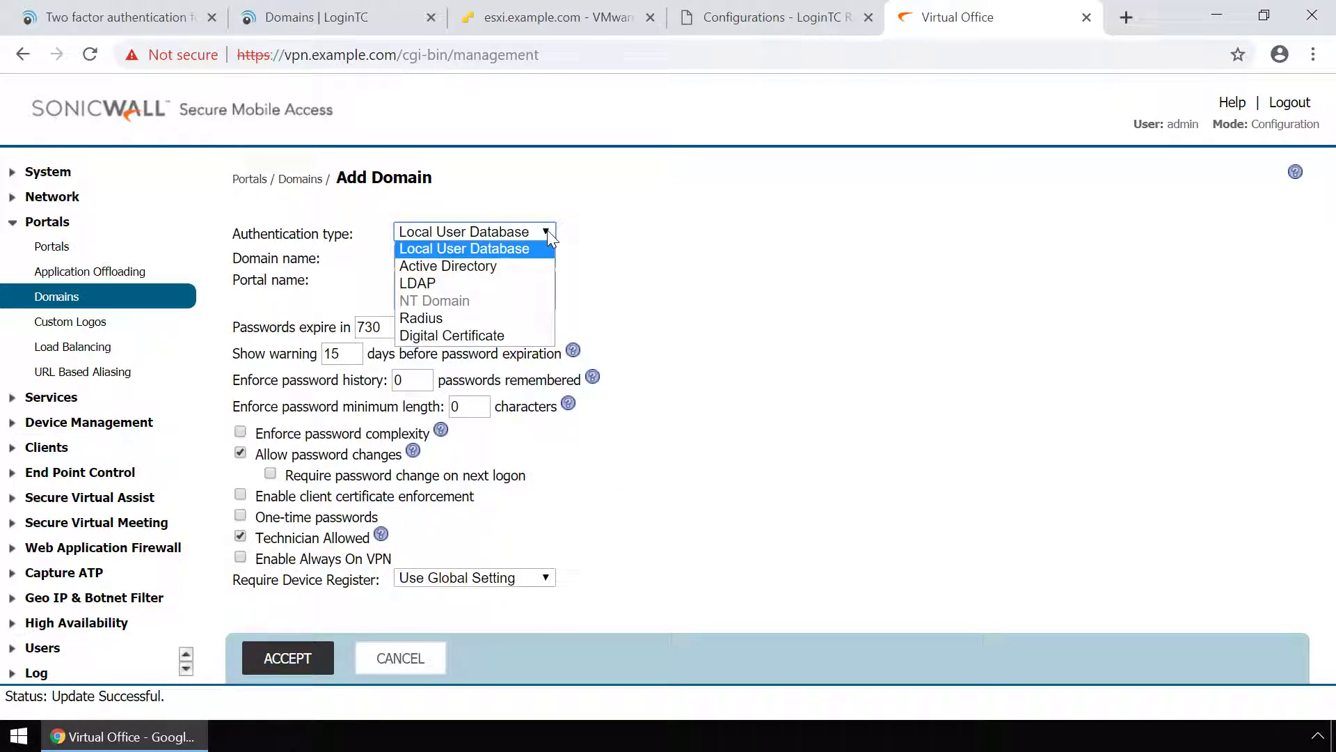
click(501, 319)
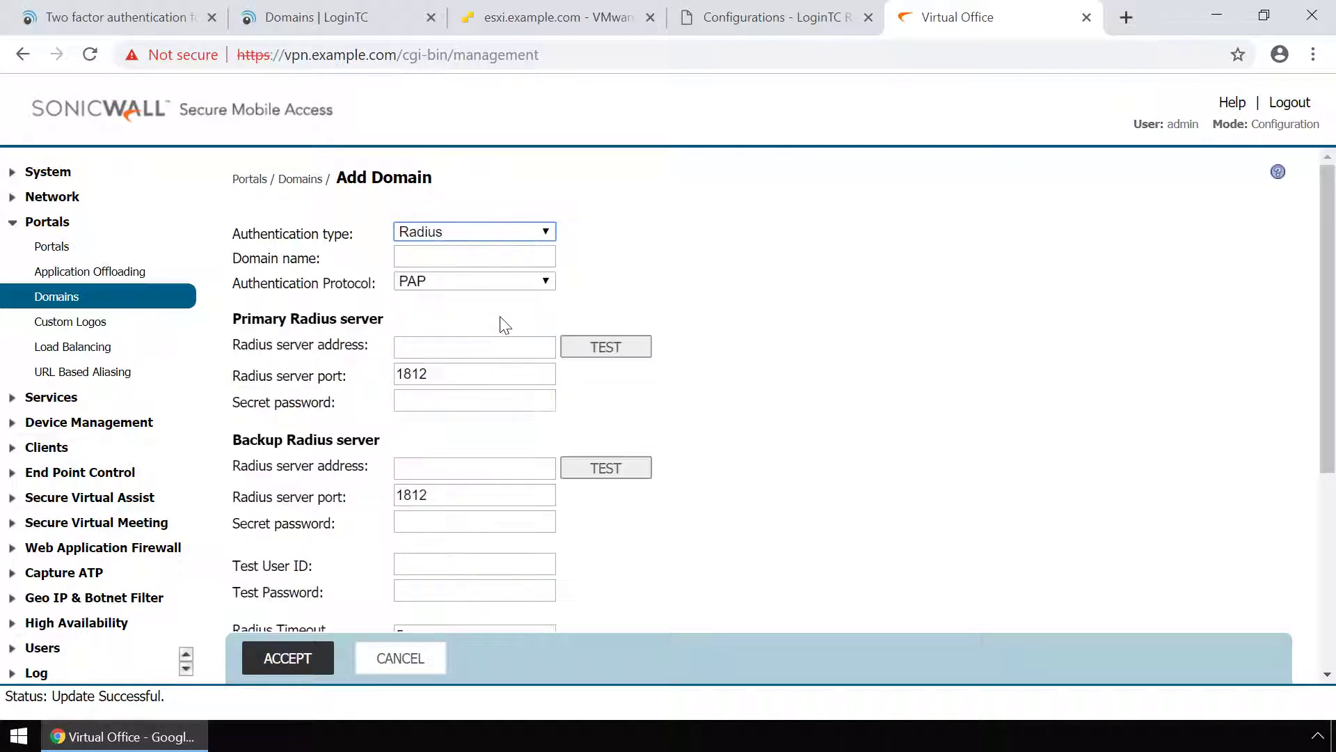
click(524, 258)
text(LoginTC-Radius)
click(533, 349)
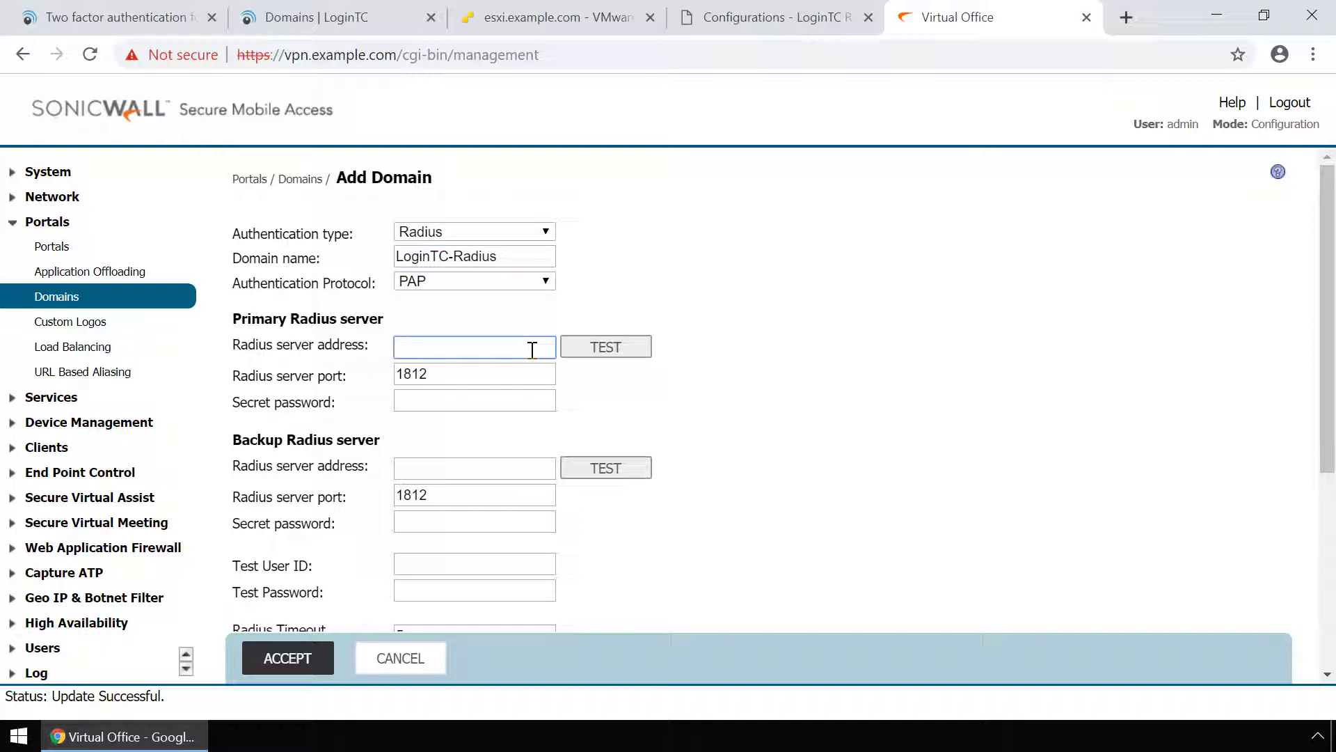
text(10.0.10.)
text(162)
click(546, 402)
text(•••••)
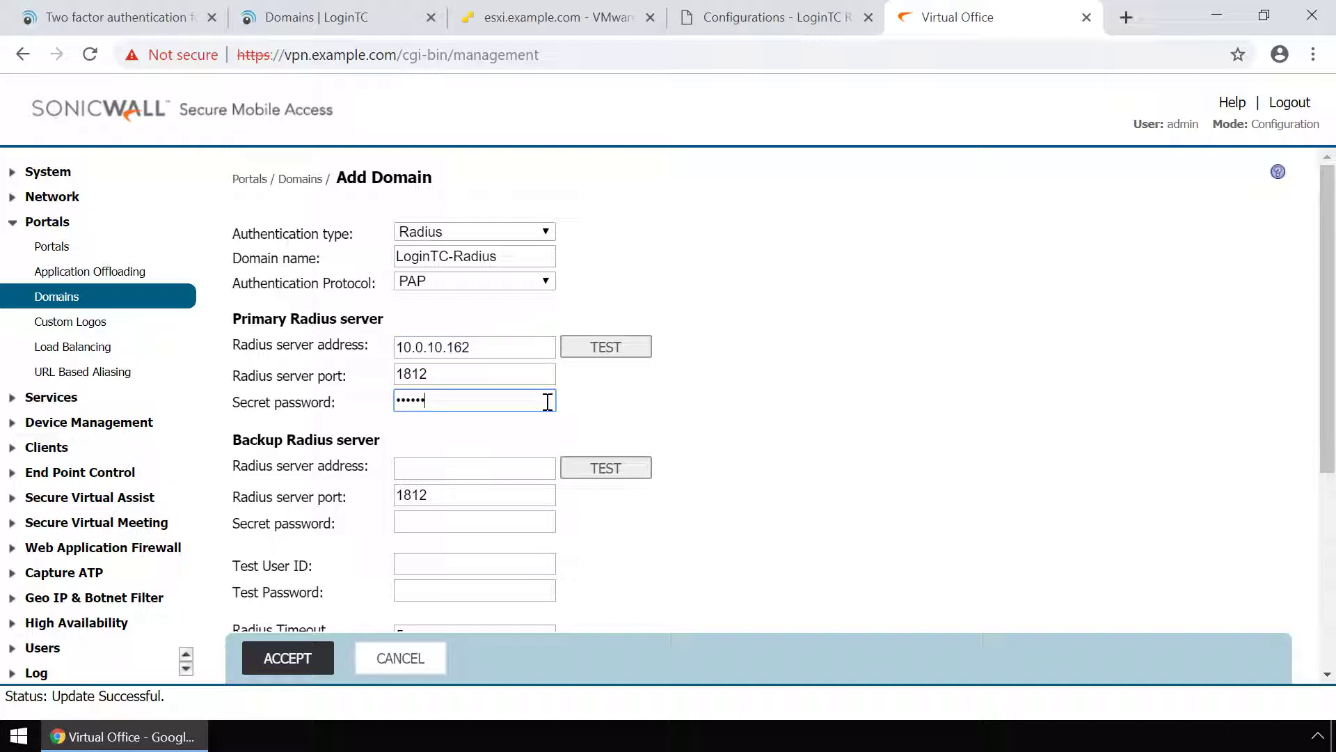
text(••••)
click(636, 348)
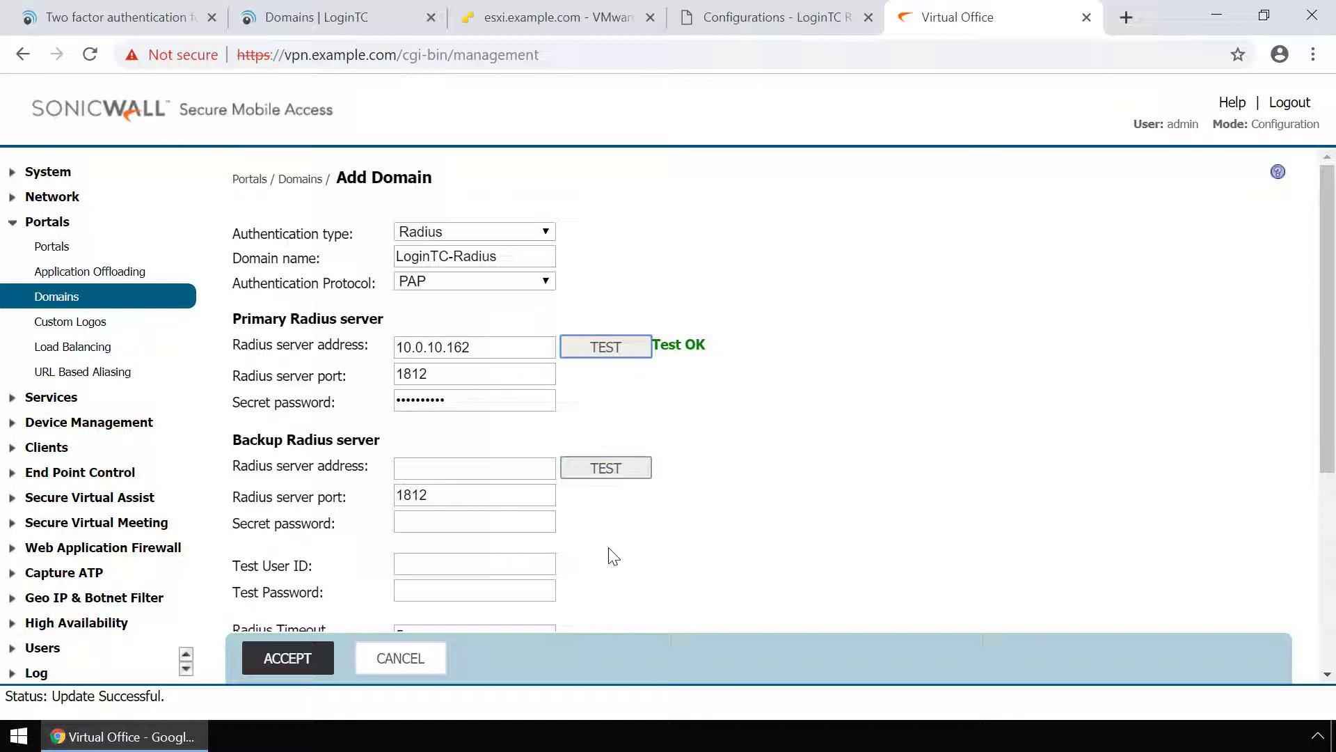
scroll(610, 555, down, 2)
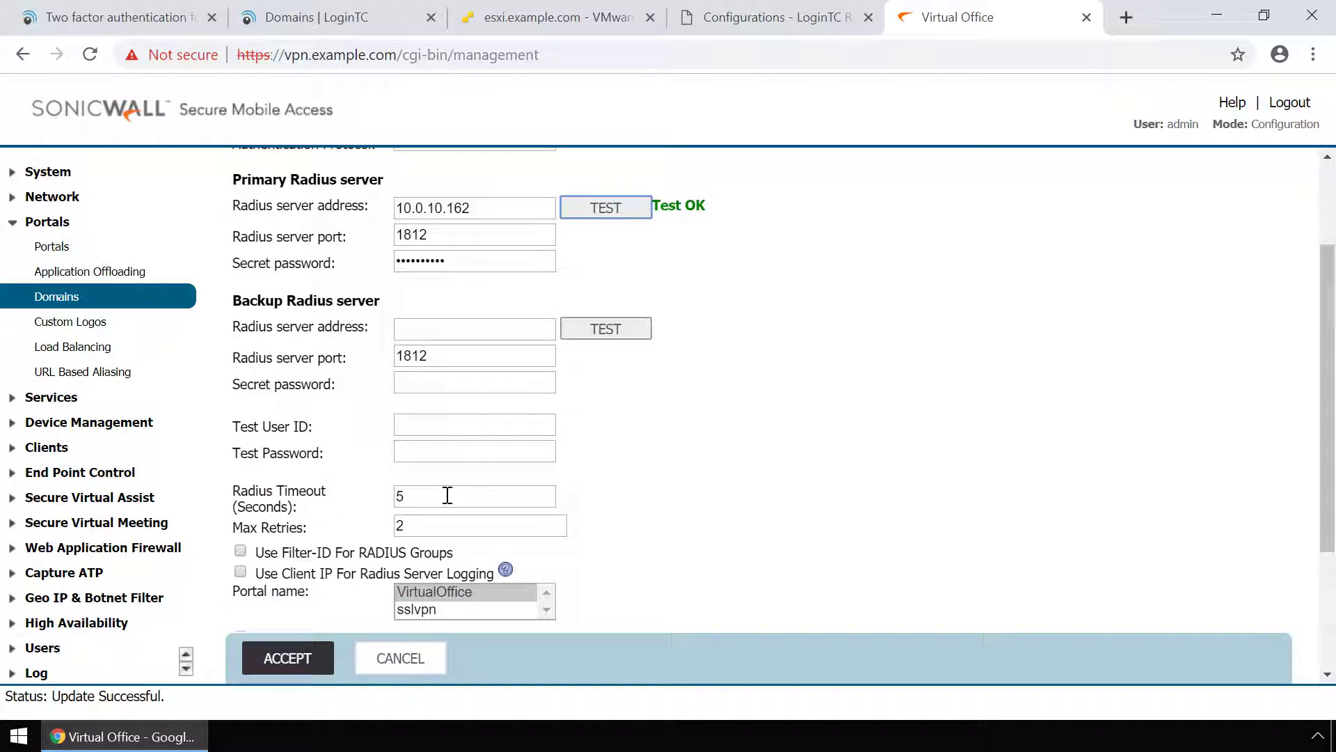
- Set a 90-second timeout and 1 retry, assign the sslvpn portal, and save
click(447, 495)
key(BackSpace)
text(90)
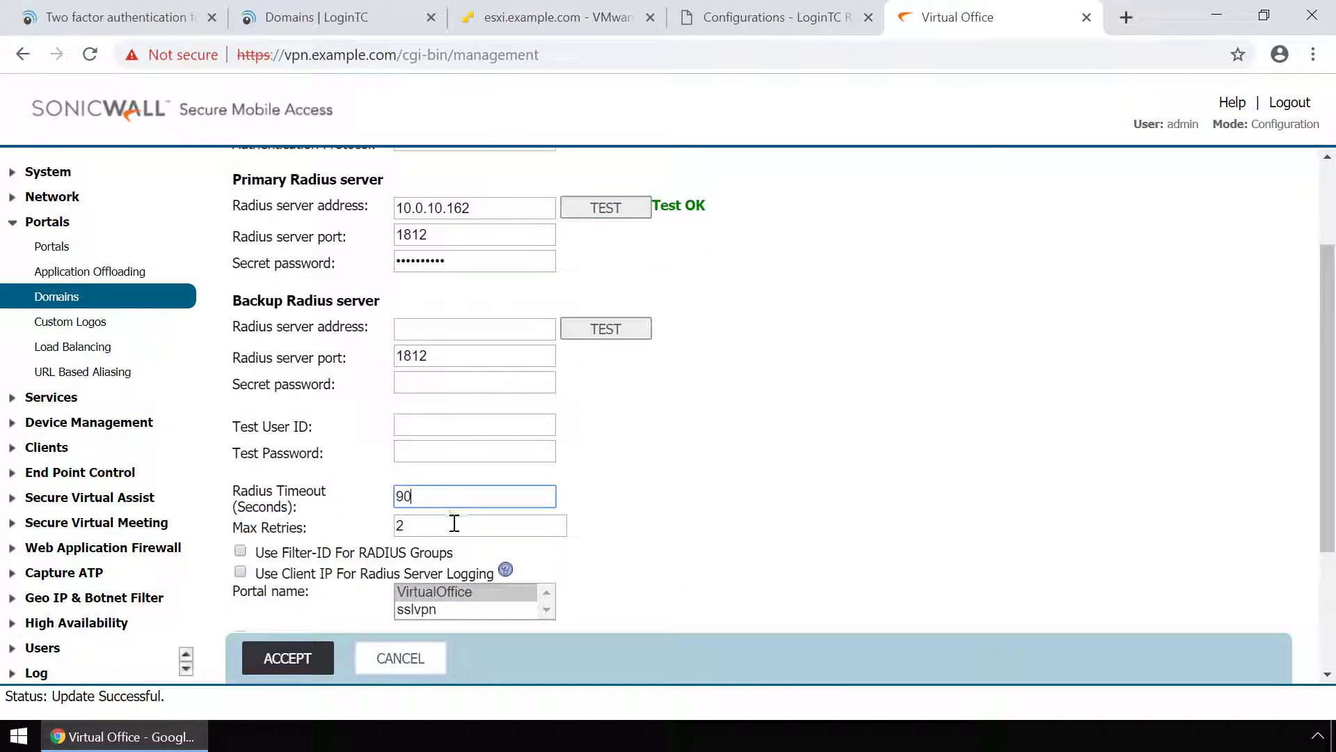
click(457, 524)
key(BackSpace)
text(1)
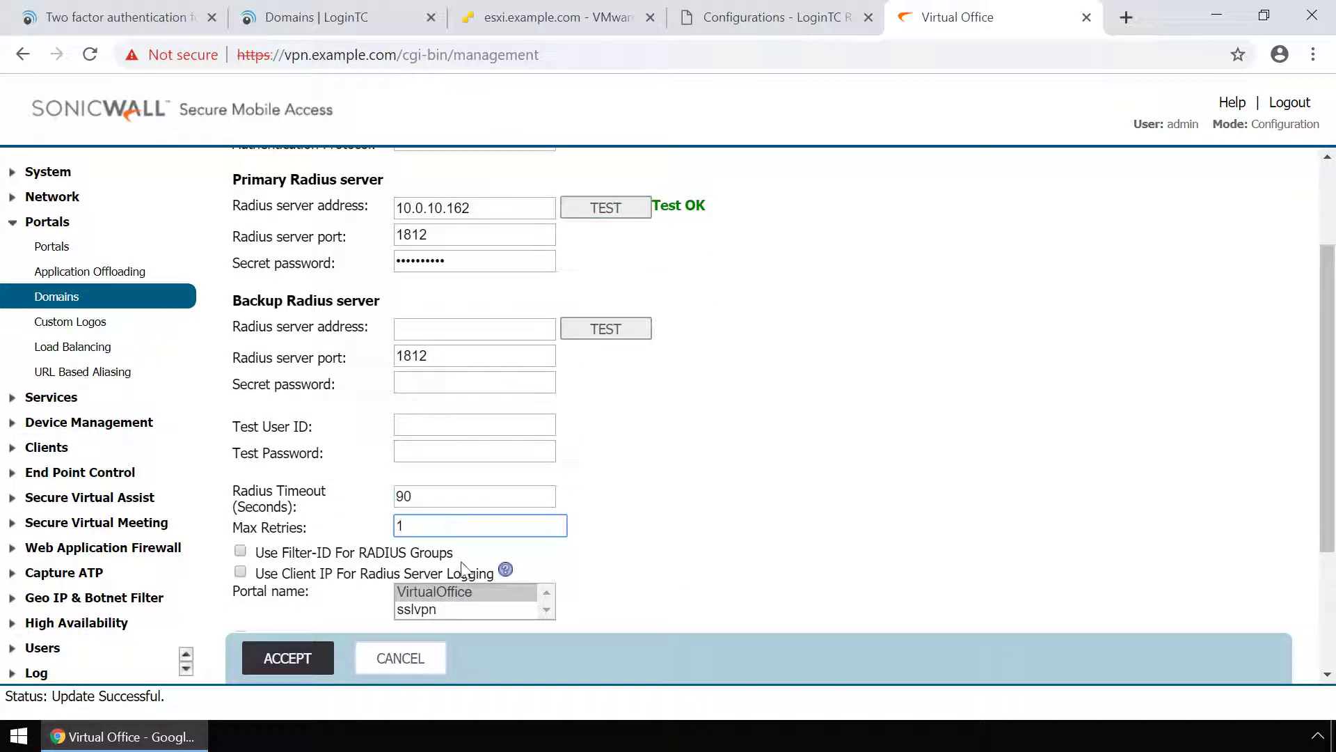
click(463, 611)
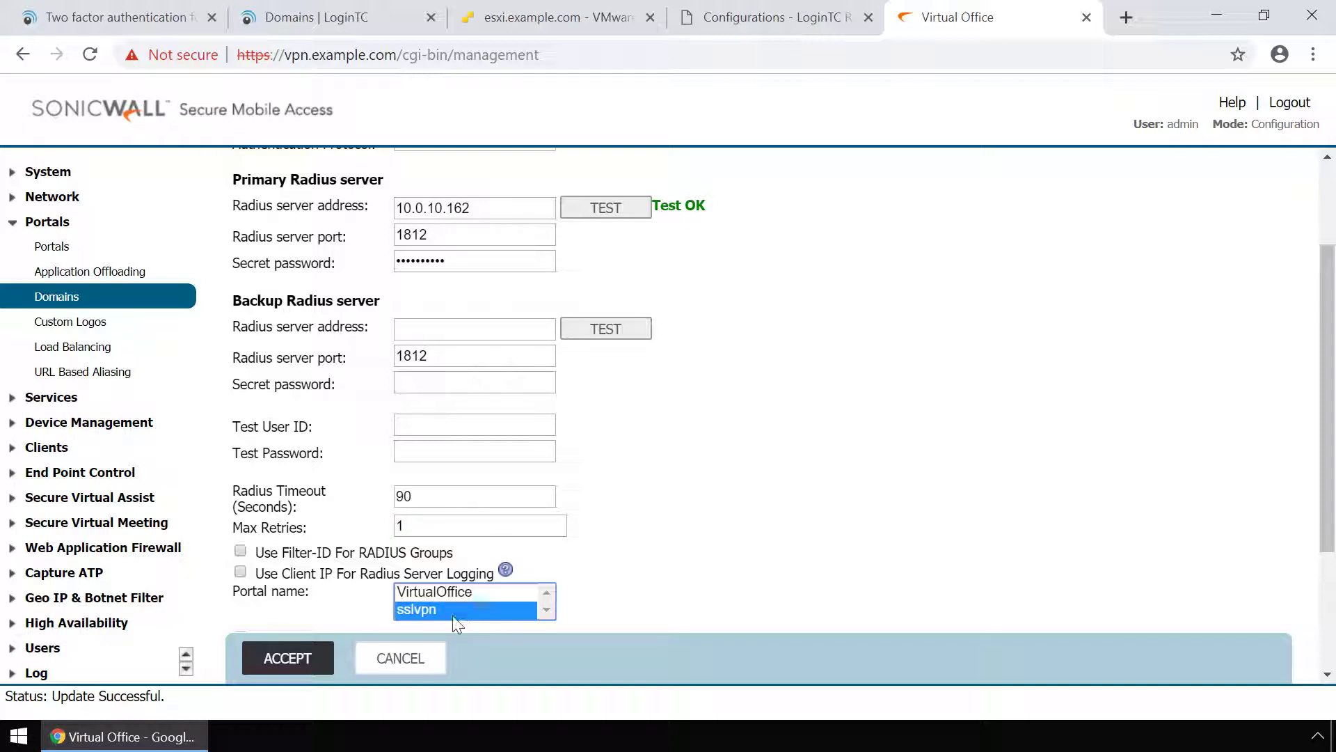
click(303, 668)
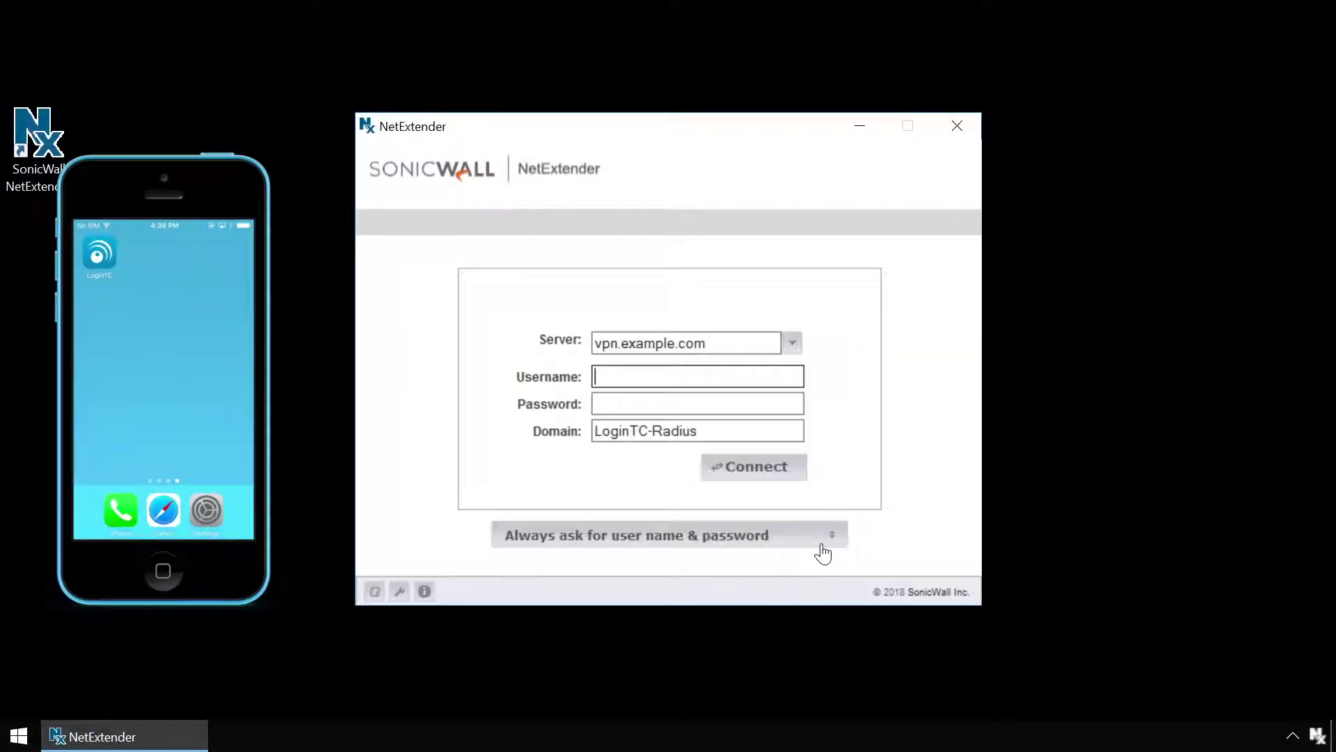
text(john.doe)
- Connect NetExtender with username and password, answering 1 to choose LoginTC app authentication
click(767, 407)
click(781, 465)
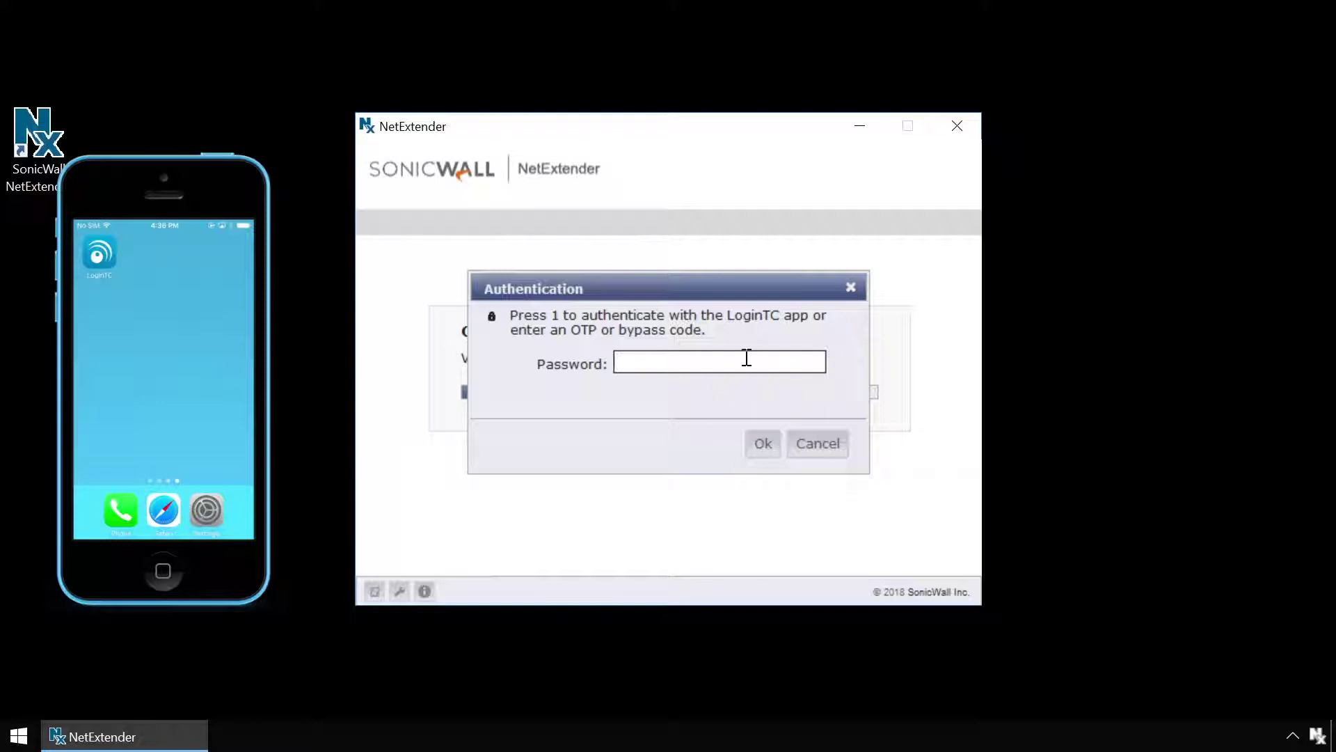
click(757, 444)
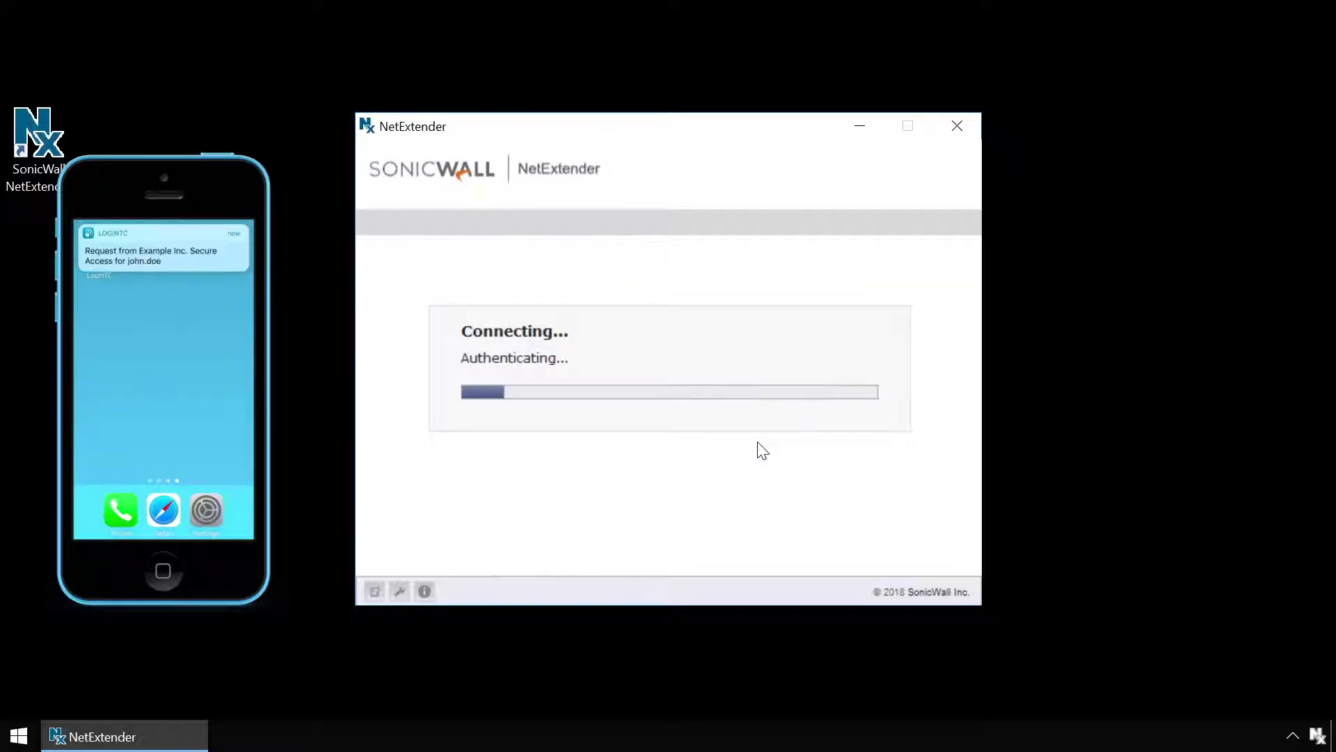